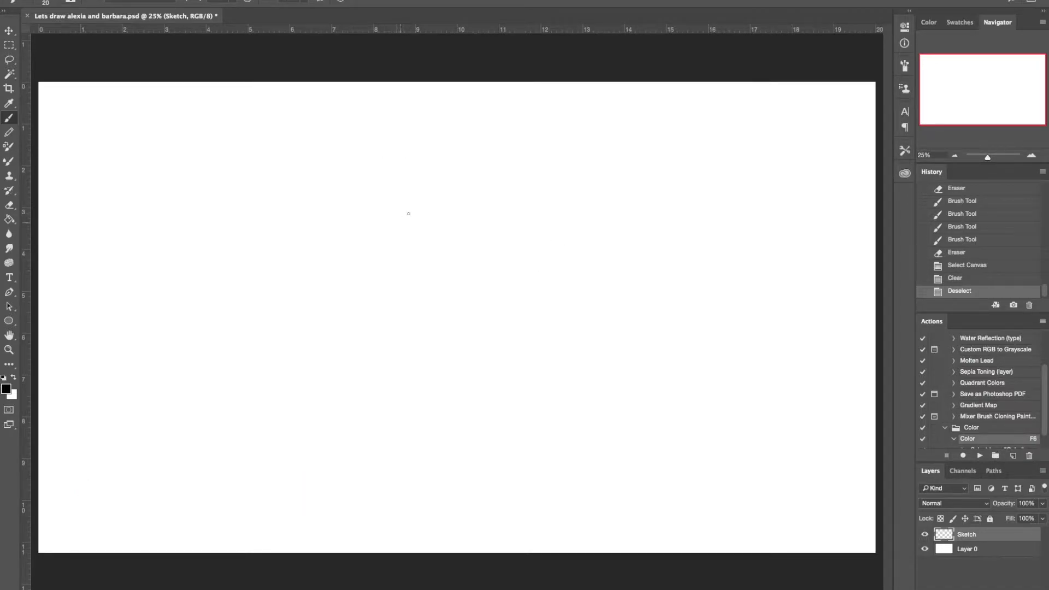
left_click_drag(496, 119, 492, 122)
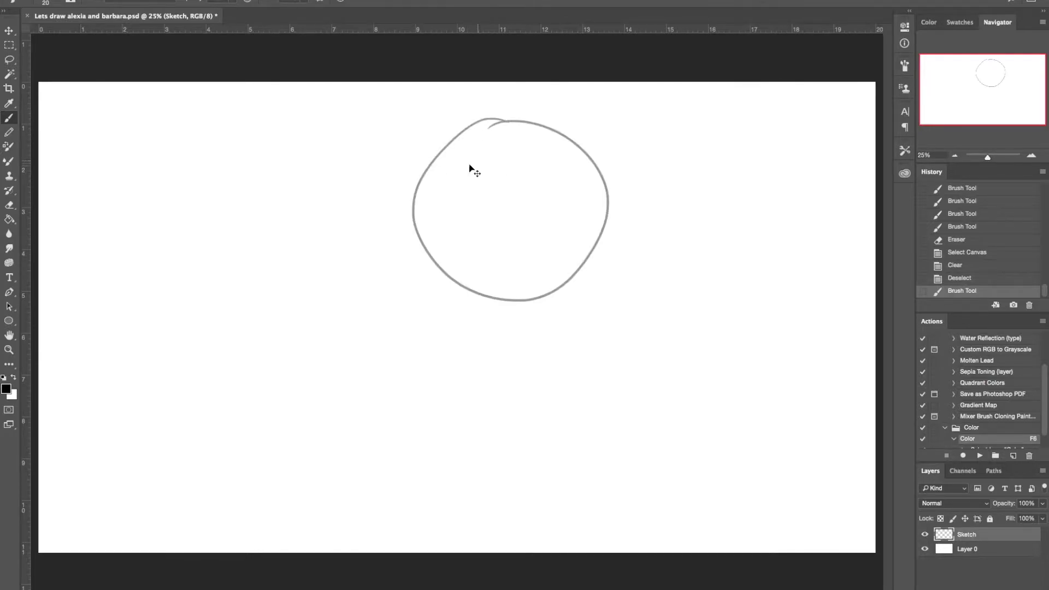
key("ctrl+z")
left_click(8, 393)
left_click(236, 278)
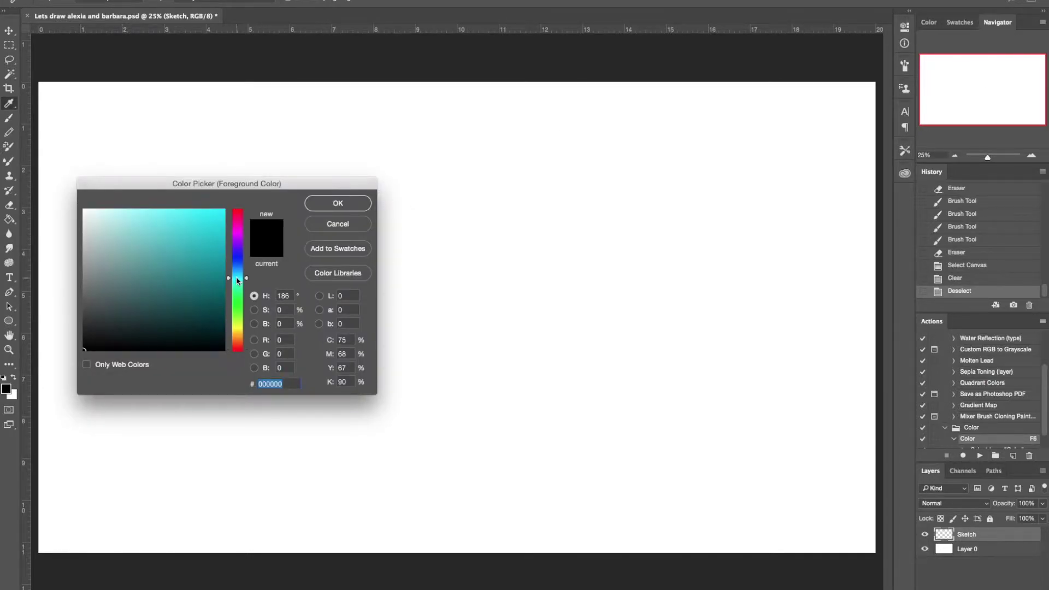
left_click(173, 226)
left_click(349, 204)
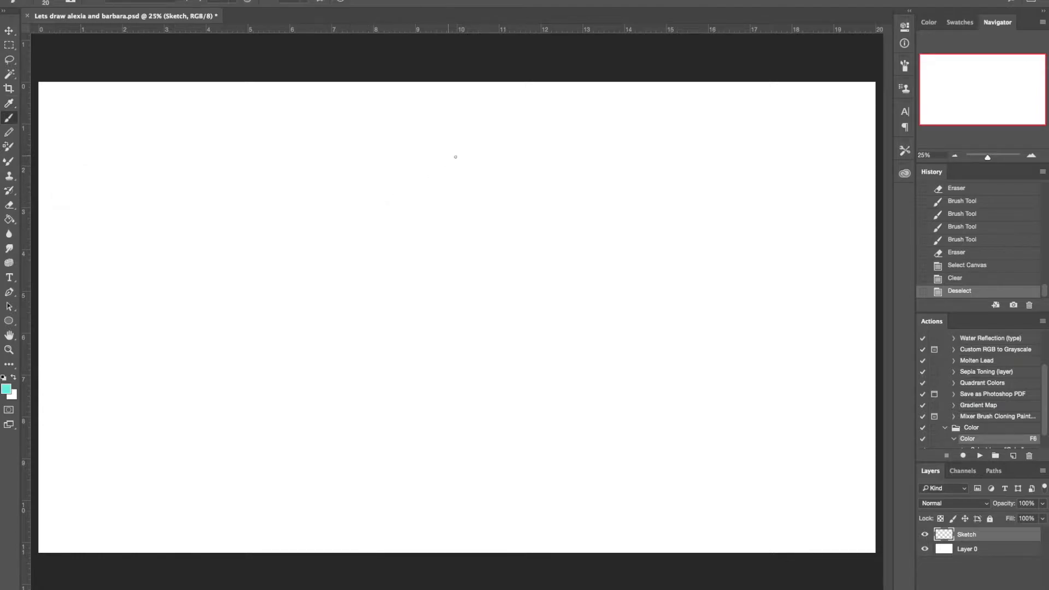
left_click_drag(460, 135, 465, 144)
key("ctrl+z")
Set the foreground colour to a medium-dark blue
left_click(6, 391)
left_click(237, 263)
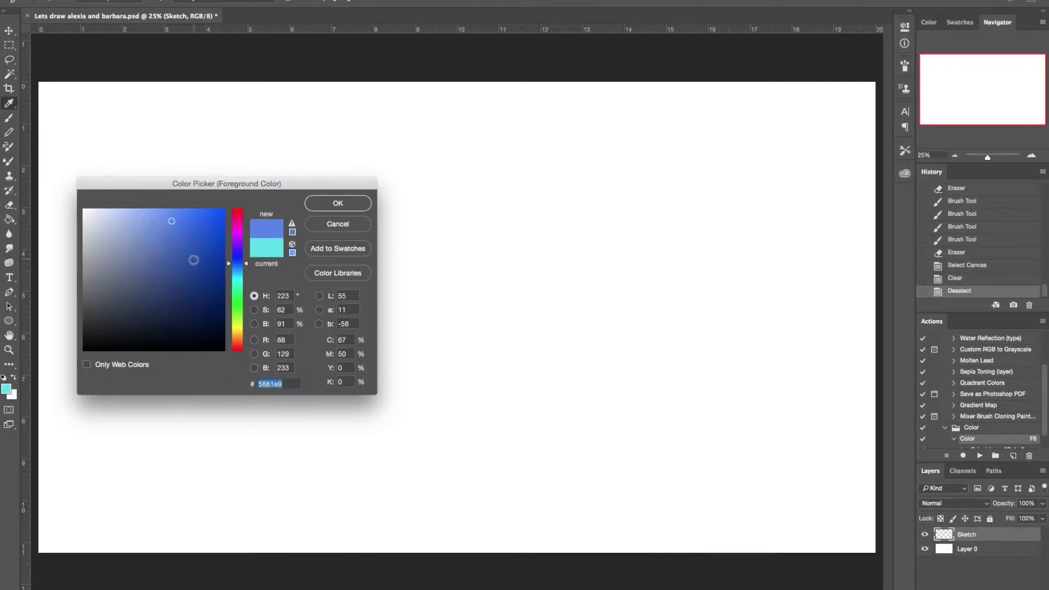
left_click(188, 257)
left_click(338, 204)
Draw a large freehand circle for the skull in the upper middle of the canvas, undoing uneven attempts
mouse_move(451, 156)
left_mouse_down()
mouse_move(434, 326)
mouse_move(465, 165)
left_mouse_up()
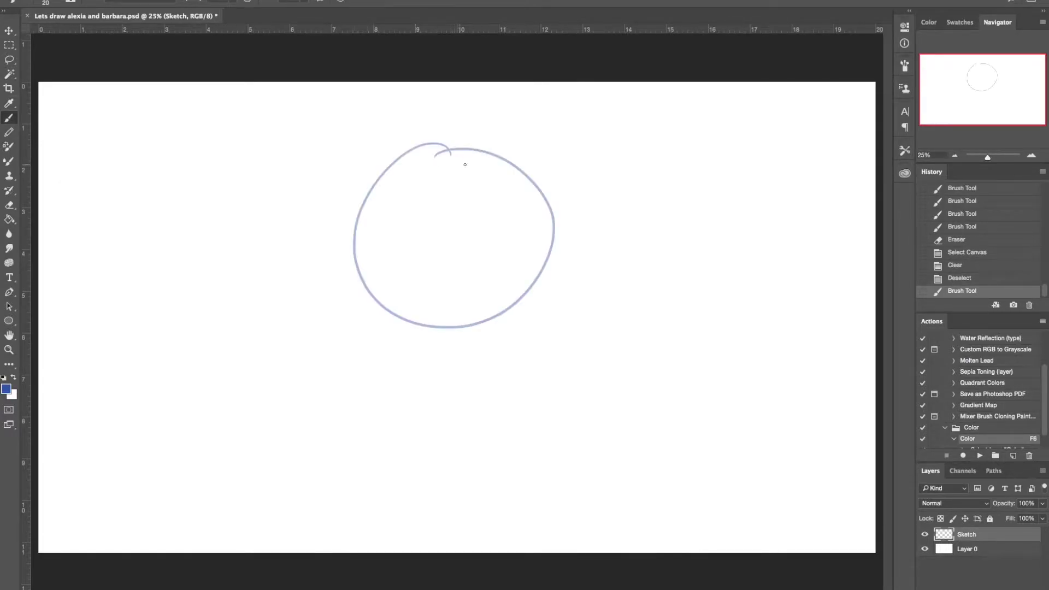
key("ctrl+z")
key("ctrl+z")
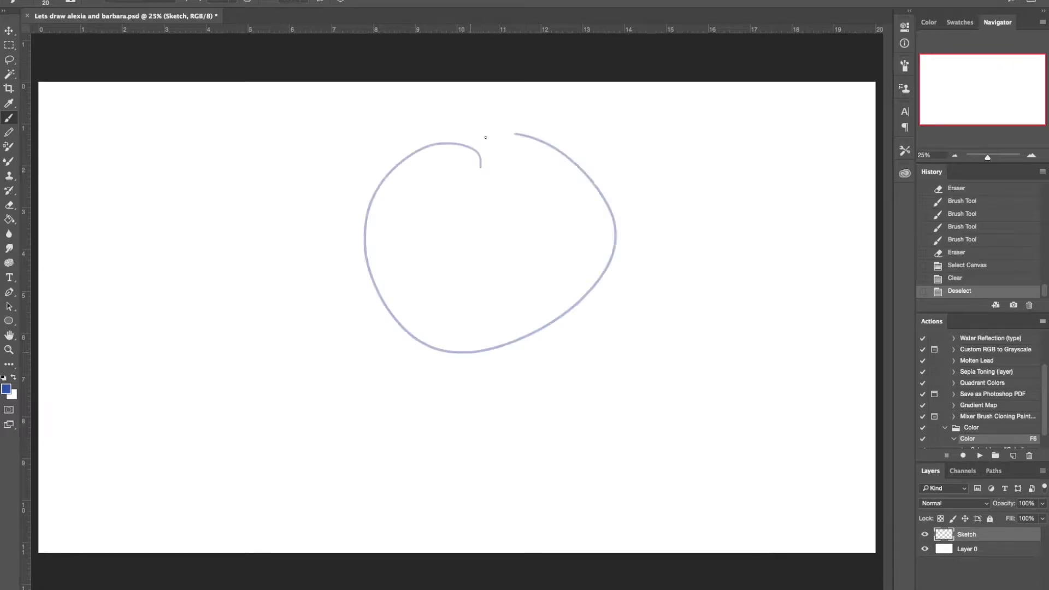
key("ctrl+z")
key("ctrl+z")
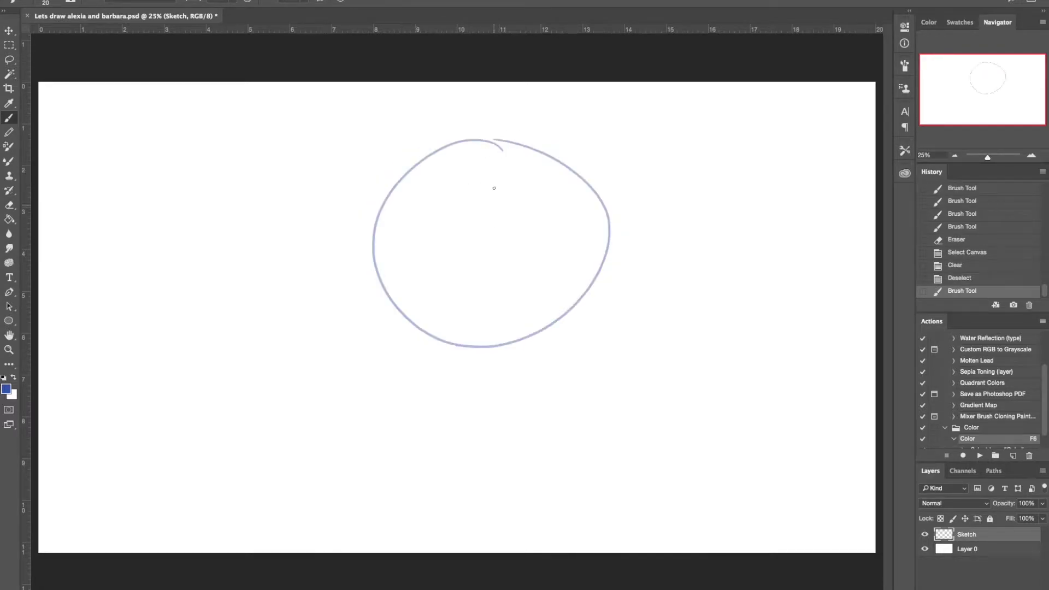
Draw a straight vertical centre line through the circle to well below it, and a horizontal eye line across the circle's lower part
left_click_drag(491, 139, 490, 382)
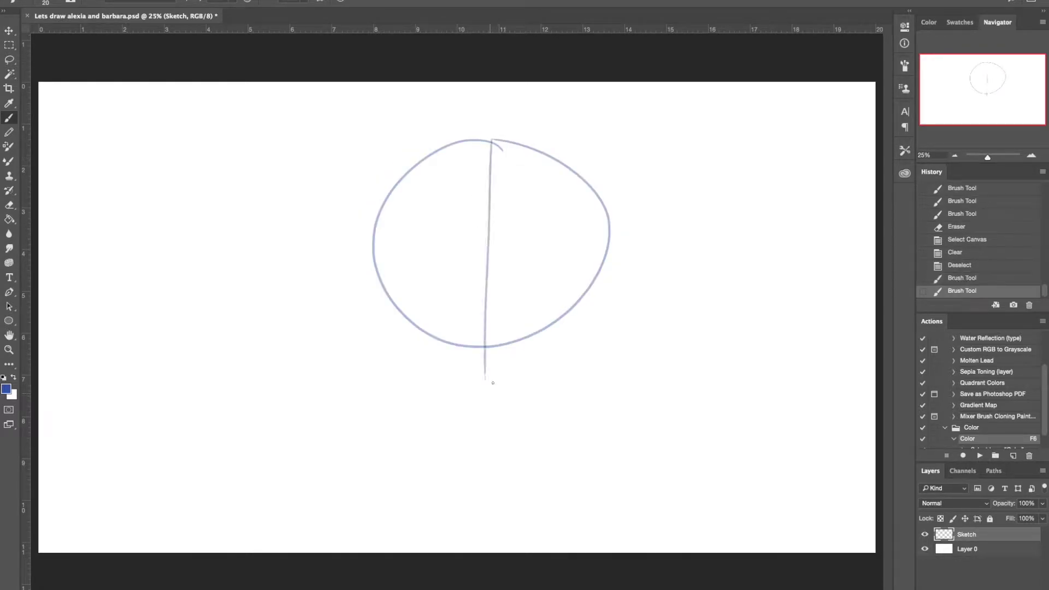
key("ctrl+z")
left_click_drag(491, 131, 486, 430)
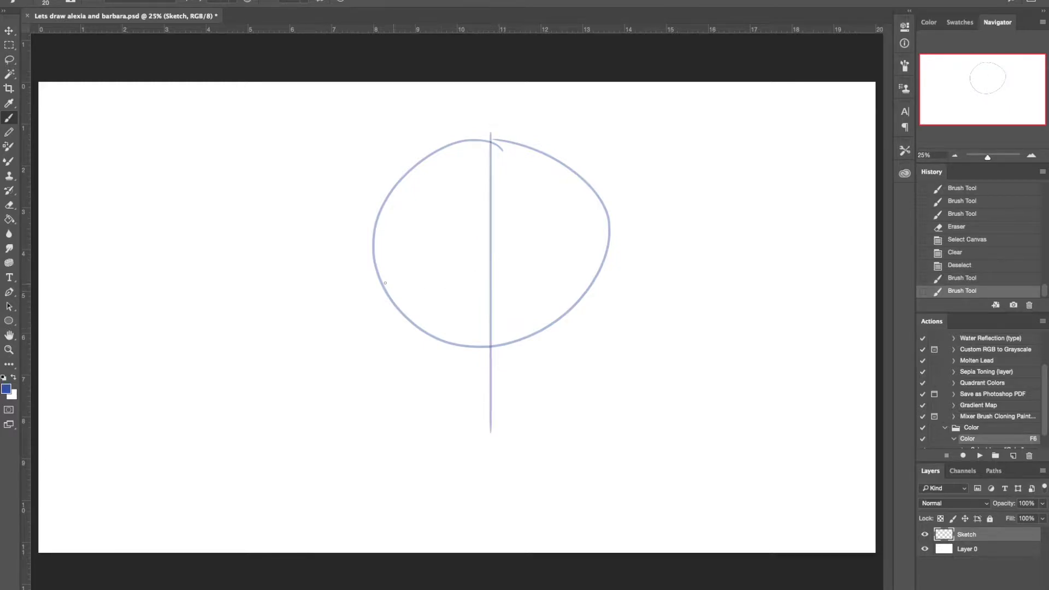
left_click_drag(377, 281, 457, 285)
key("ctrl+z")
mouse_move(379, 285)
left_mouse_down()
mouse_move(639, 309)
mouse_move(635, 287)
mouse_move(606, 286)
left_mouse_up()
key("e")
key("b")
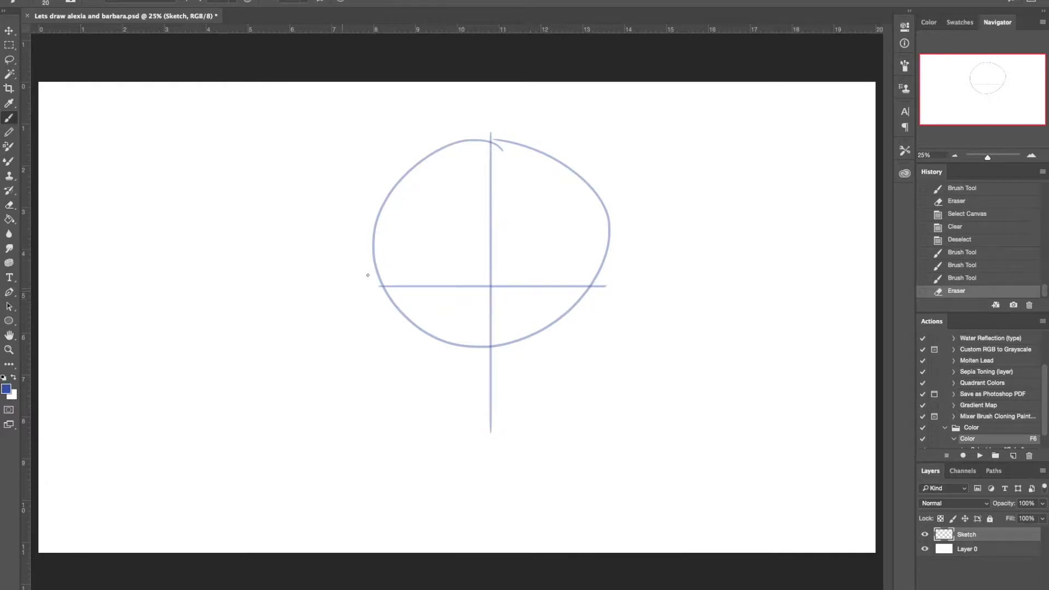
Sketch the left cheek and jaw curve from the end of the horizontal guide down to the chin
left_click_drag(378, 275, 391, 325)
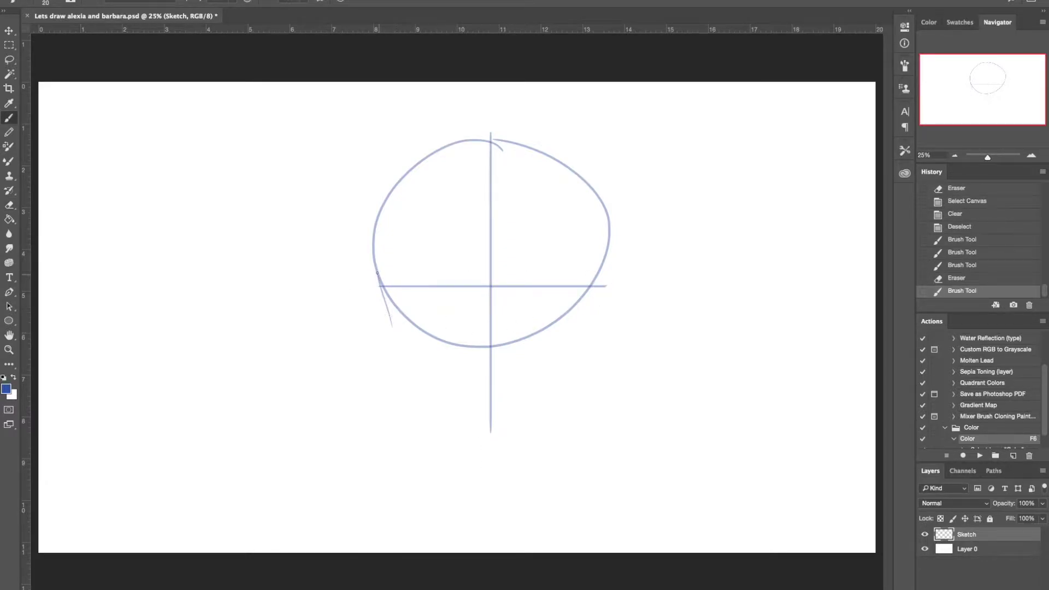
mouse_move(377, 273)
left_mouse_down()
mouse_move(396, 340)
mouse_move(387, 350)
left_mouse_up()
mouse_move(378, 276)
left_mouse_down()
mouse_move(392, 402)
mouse_move(388, 370)
mouse_move(431, 444)
left_mouse_up()
mouse_move(402, 393)
left_mouse_down()
mouse_move(456, 465)
mouse_move(433, 446)
mouse_move(474, 475)
left_mouse_up()
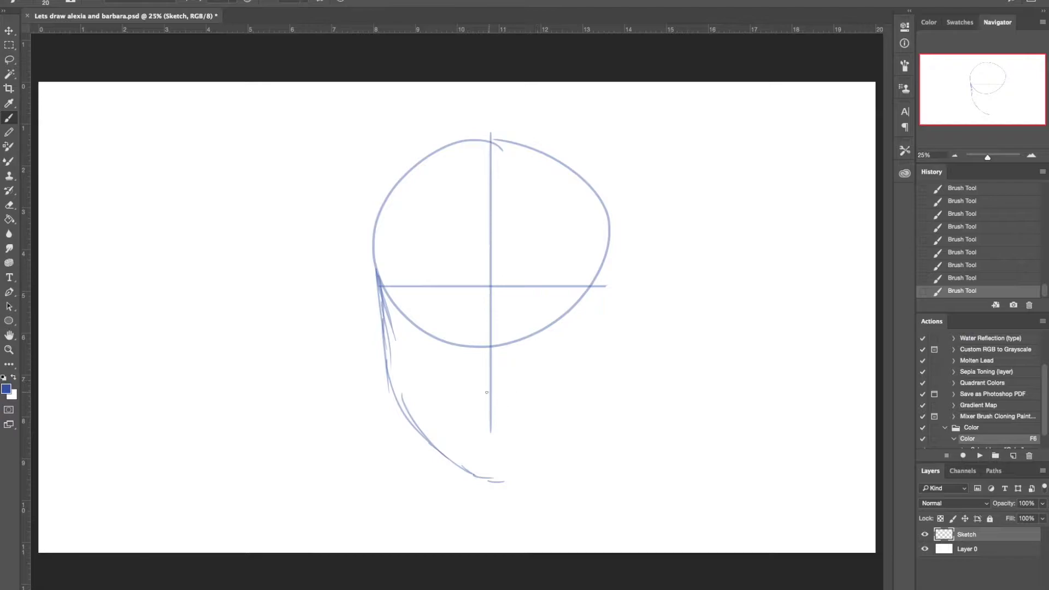
Select the left jaw strokes with the Lasso and paste a copy of them onto a new layer
key("l")
mouse_move(468, 434)
left_mouse_down()
mouse_move(511, 508)
mouse_move(346, 355)
mouse_move(383, 325)
mouse_move(365, 318)
mouse_move(365, 292)
mouse_move(390, 308)
mouse_move(477, 434)
left_mouse_up()
key("ctrl+c")
key("ctrl+v")
Flip the copied jaw strokes horizontally, fit them to the right side of the face, and merge them down into the Sketch layer
key("ctrl+t")
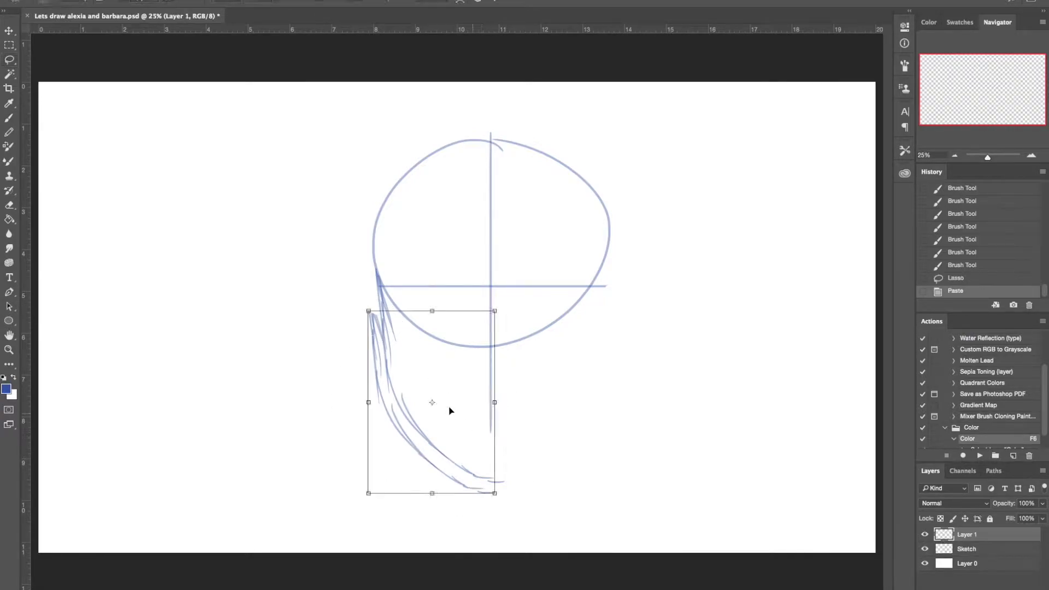
right_click(434, 385)
left_click(486, 530)
left_click_drag(418, 436, 520, 407)
left_click_drag(550, 440, 554, 449)
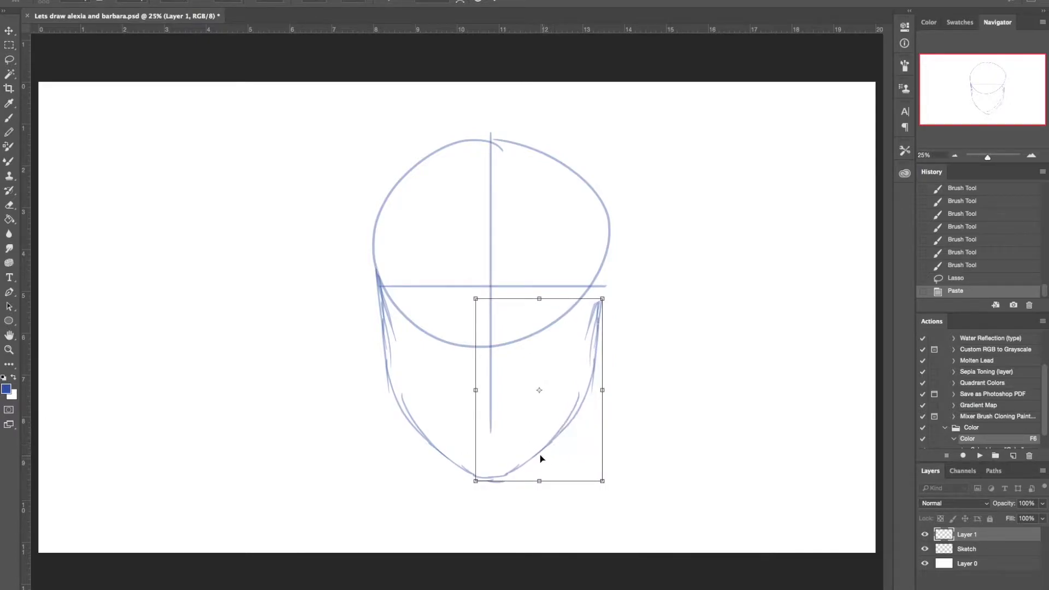
key("Return")
key("ctrl+e")
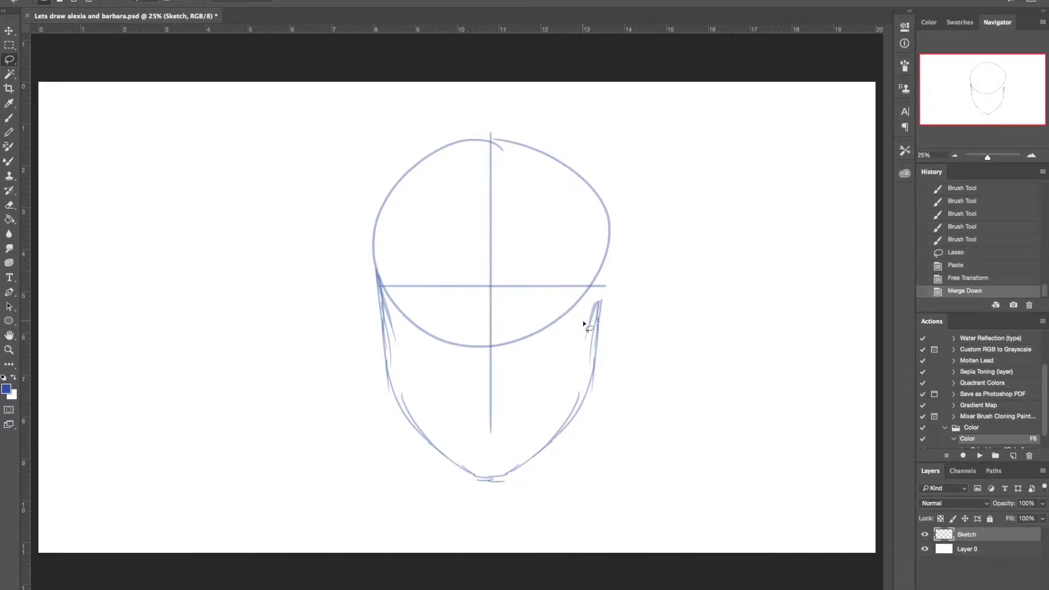
Draw strokes joining the mirrored right jaw line to the skull circle
key("b")
left_click_drag(598, 301, 601, 266)
key("ctrl+z")
mouse_move(594, 316)
left_mouse_down()
mouse_move(599, 289)
mouse_move(604, 314)
left_mouse_up()
Erase the stray strokes along the right side, chin and both jaw curves, and save the document
key("e")
left_click_drag(612, 284, 602, 339)
left_click_drag(495, 483, 506, 484)
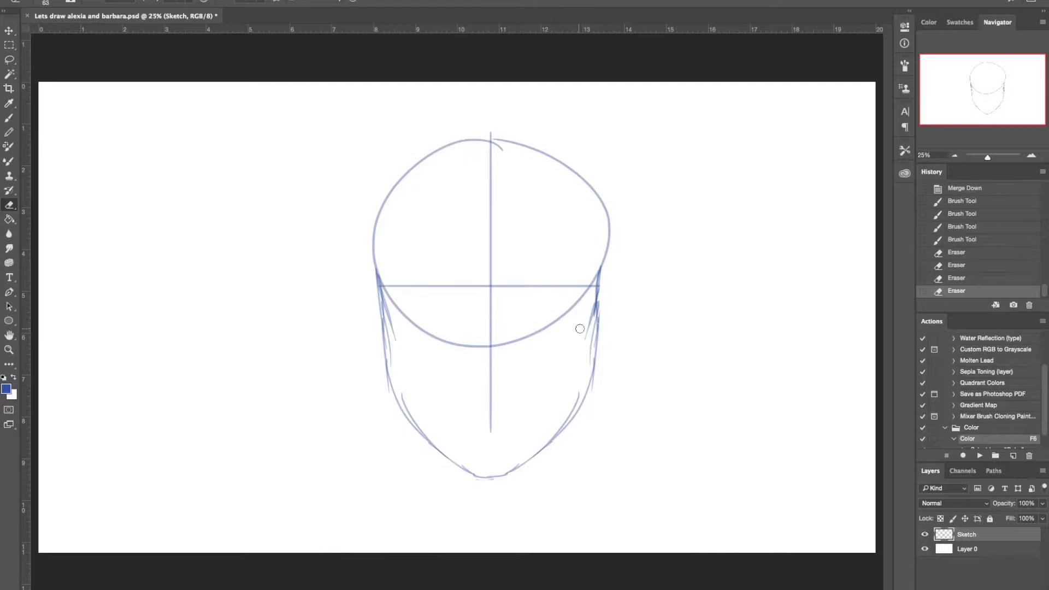
left_click_drag(588, 306, 586, 361)
left_click_drag(574, 405, 571, 408)
left_click_drag(578, 394, 565, 412)
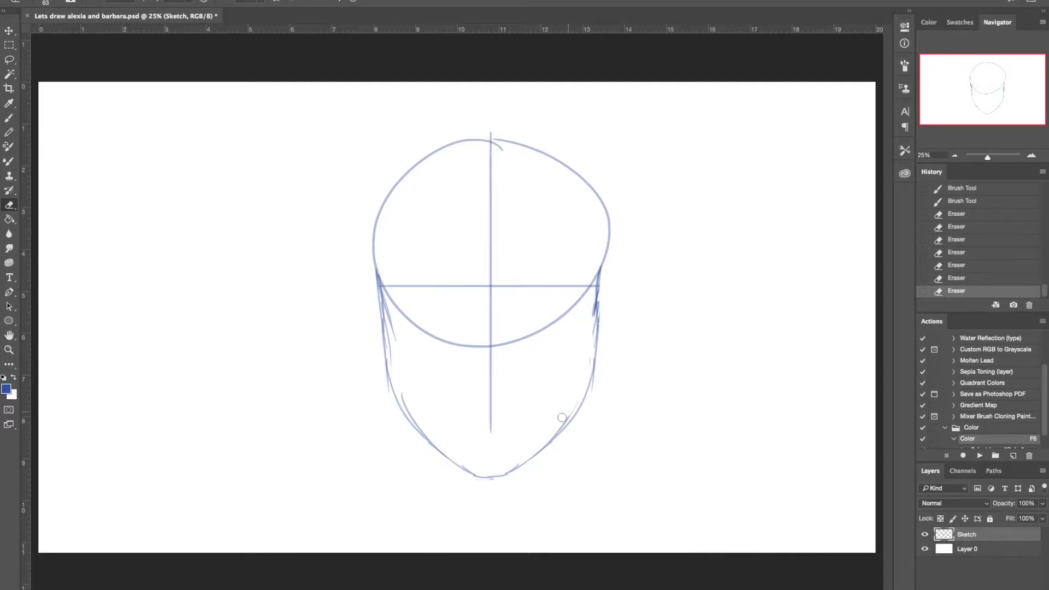
left_click_drag(405, 382, 426, 426)
key("b")
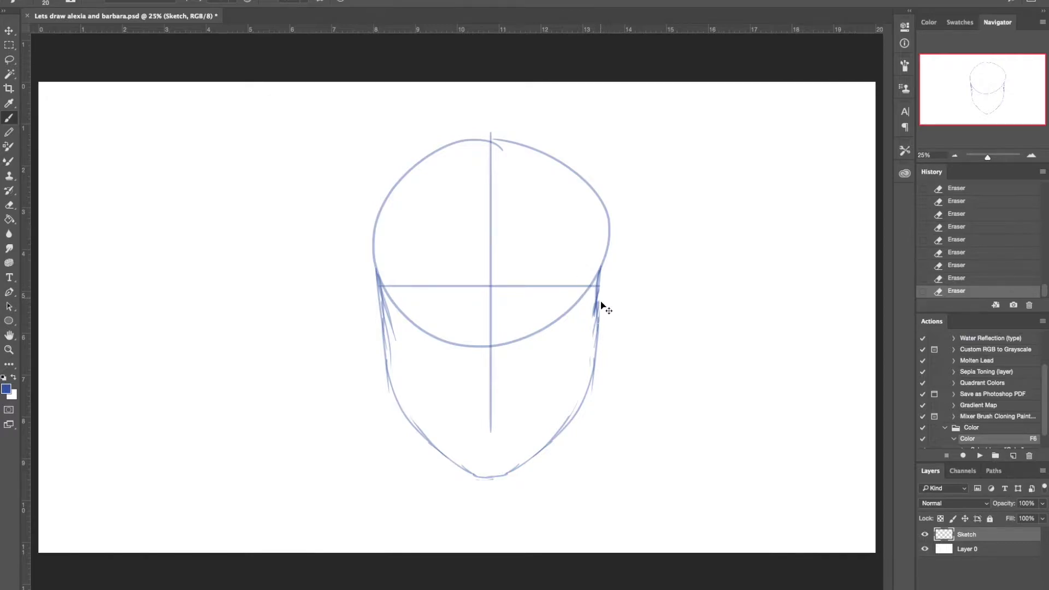
key("super+s")
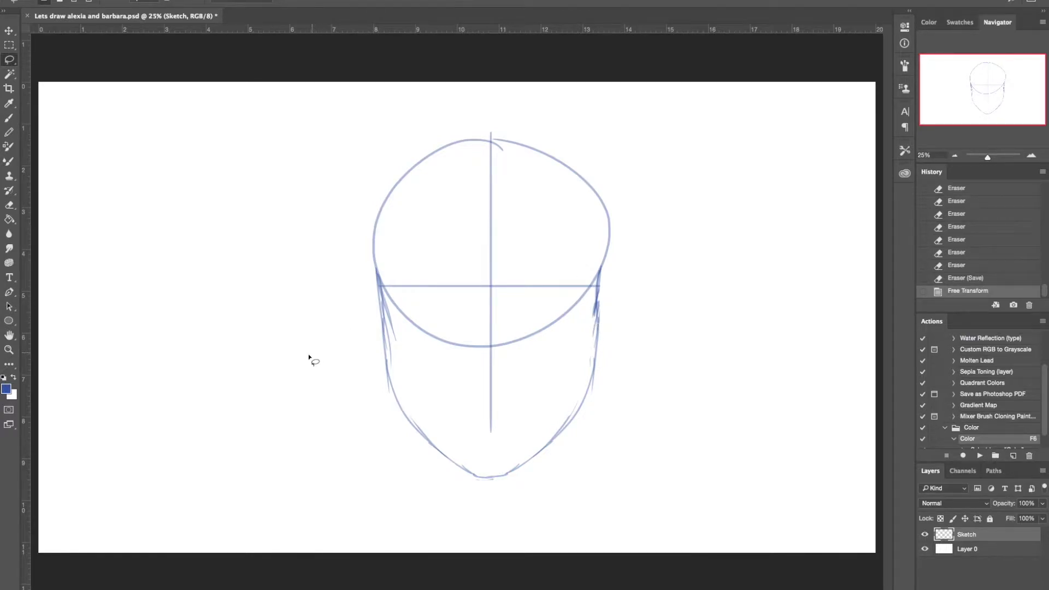
Try rotating the lassoed head sketch with Free Transform, and clear the selection
mouse_move(309, 356)
left_mouse_down()
mouse_move(667, 415)
mouse_move(296, 260)
mouse_move(306, 353)
left_mouse_up()
key("ctrl+t")
left_click_drag(779, 332, 791, 299)
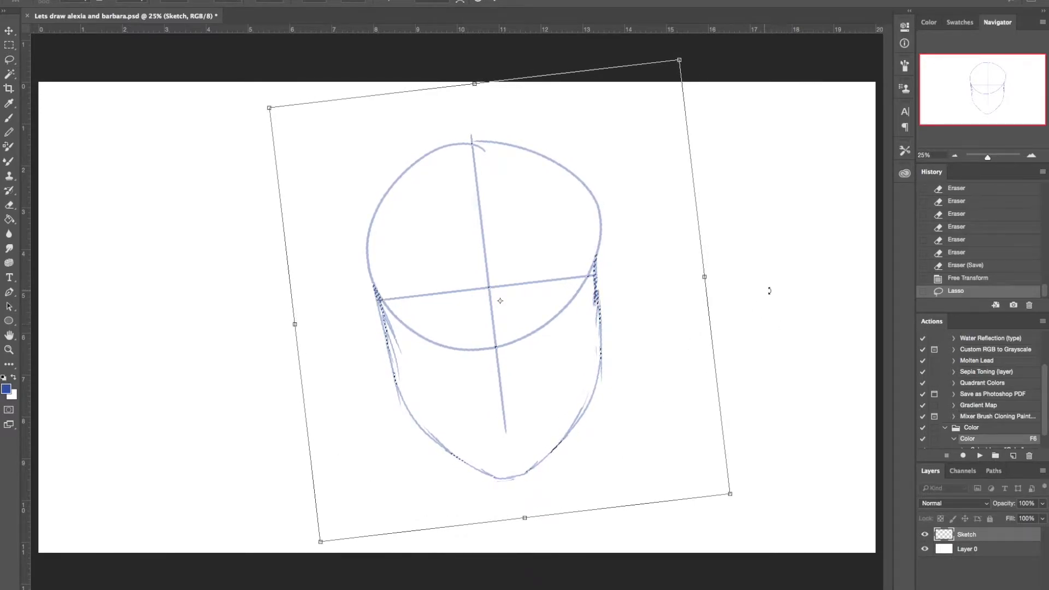
key("Return")
key("ctrl+d")
key("b")
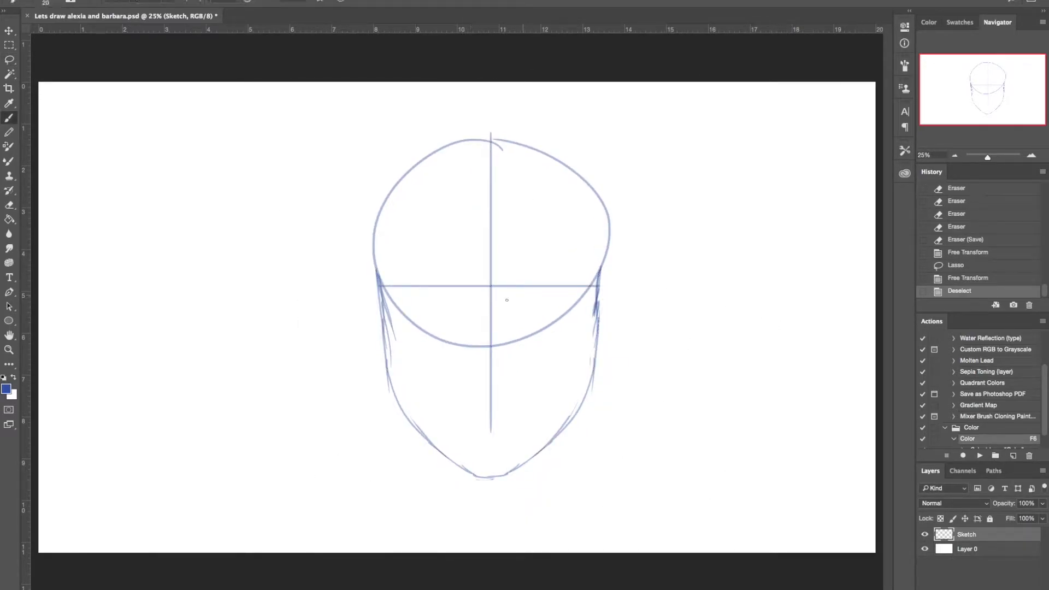
Sketch the curved upper eyelid lines of both eyes just below the horizontal guide line
mouse_move(408, 292)
left_mouse_down()
mouse_move(465, 308)
mouse_move(448, 296)
left_mouse_up()
key("ctrl+z")
left_click_drag(410, 293, 429, 293)
left_click_drag(423, 293, 408, 294)
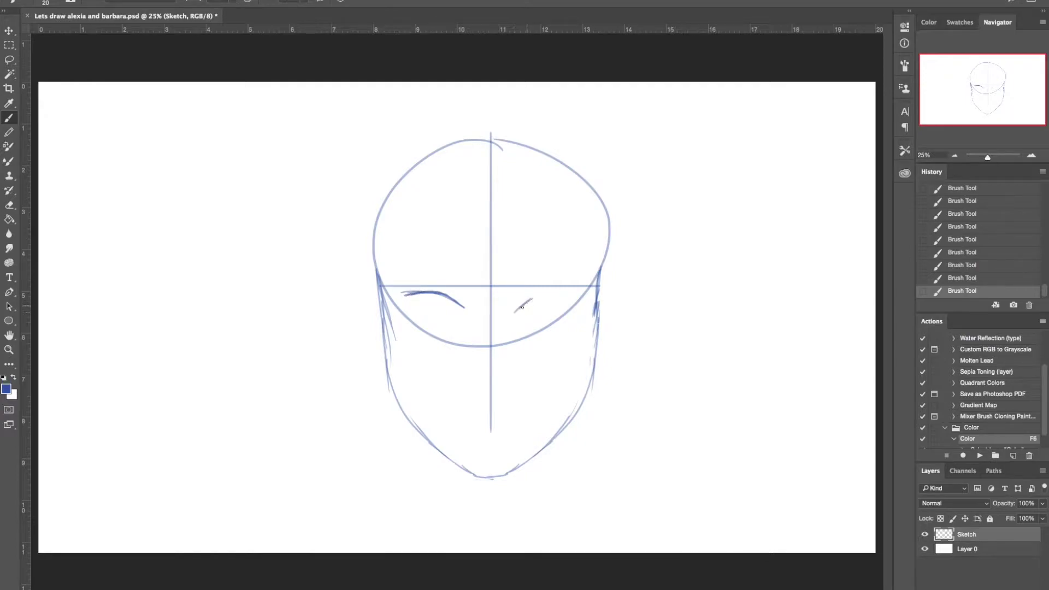
key("e")
mouse_move(515, 311)
left_mouse_down()
mouse_move(535, 292)
mouse_move(516, 309)
mouse_move(539, 291)
mouse_move(577, 296)
left_mouse_up()
key("b")
Erase the guide lines around the nose area and sketch the nose with its tip, nostrils and wings
key("e")
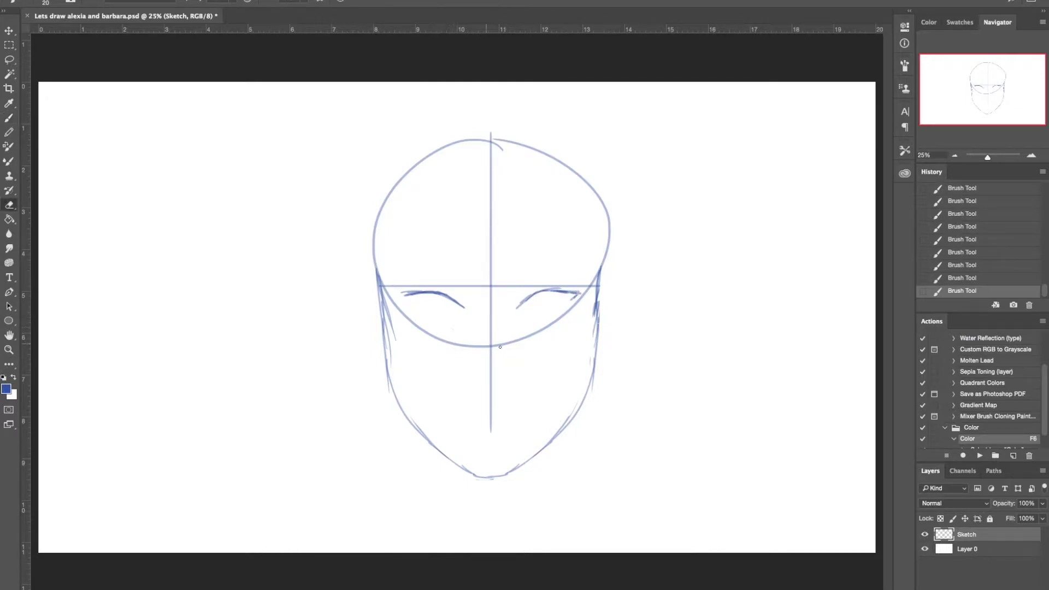
mouse_move(485, 350)
left_mouse_down()
mouse_move(485, 316)
mouse_move(496, 345)
mouse_move(514, 339)
mouse_move(475, 343)
mouse_move(496, 397)
mouse_move(501, 366)
left_mouse_up()
key("b")
left_click_drag(501, 367, 471, 370)
left_click_drag(479, 371, 467, 370)
mouse_move(478, 372)
left_mouse_down()
mouse_move(468, 369)
mouse_move(508, 368)
left_mouse_up()
key("e")
key("b")
left_click_drag(498, 371, 508, 369)
mouse_move(497, 371)
left_mouse_down()
mouse_move(509, 369)
mouse_move(489, 353)
left_mouse_up()
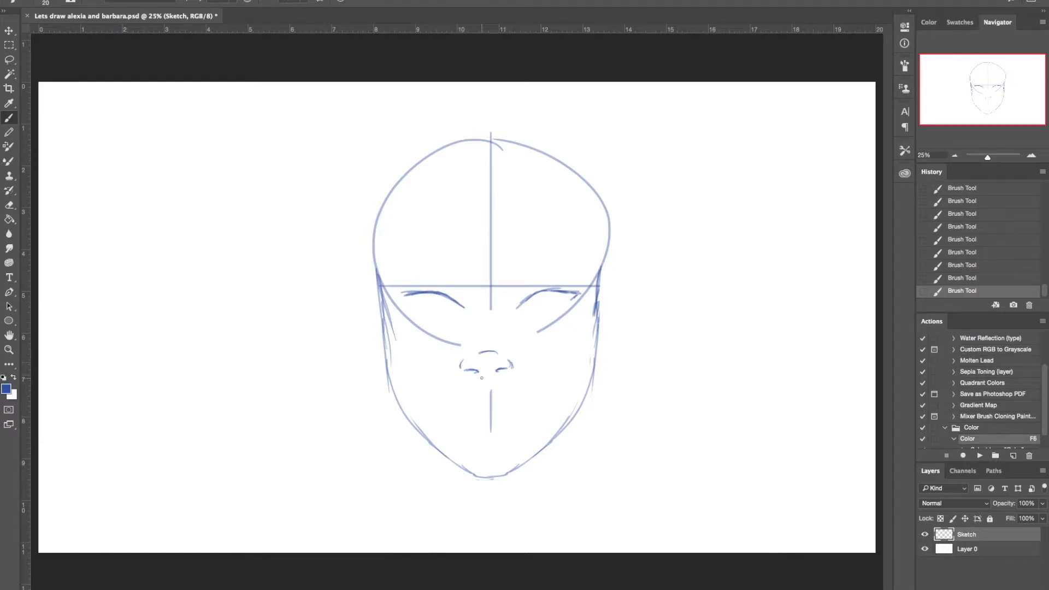
Reshape the lassoed nose with Free Transform and clean up around it with the Eraser
key("l")
mouse_move(446, 358)
left_mouse_down()
mouse_move(473, 381)
mouse_move(508, 381)
mouse_move(520, 349)
mouse_move(490, 341)
mouse_move(452, 360)
mouse_move(489, 375)
mouse_move(489, 388)
mouse_move(458, 369)
mouse_move(520, 362)
mouse_move(490, 356)
mouse_move(484, 368)
mouse_move(491, 433)
left_mouse_up()
key("ctrl+t")
right_click(493, 358)
left_click(514, 427)
key("Return")
key("ctrl+d")
key("e")
Select the nose with the Lasso and move it slightly down
key("l")
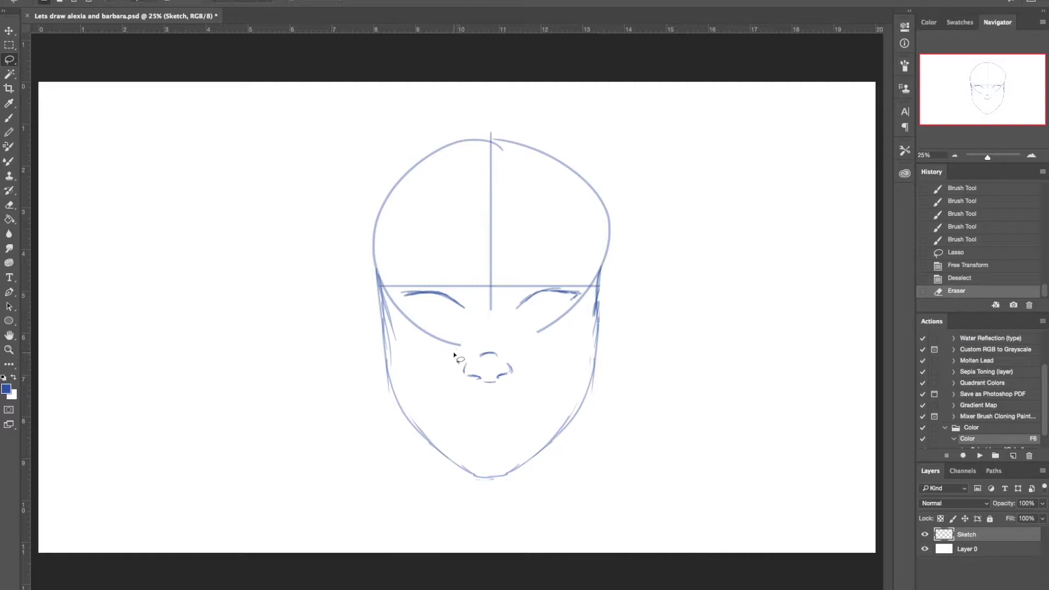
left_click_drag(455, 356, 497, 386)
key("v")
key("ctrl+d")
Erase the remaining lower arcs of the skull circle across both cheeks
key("e")
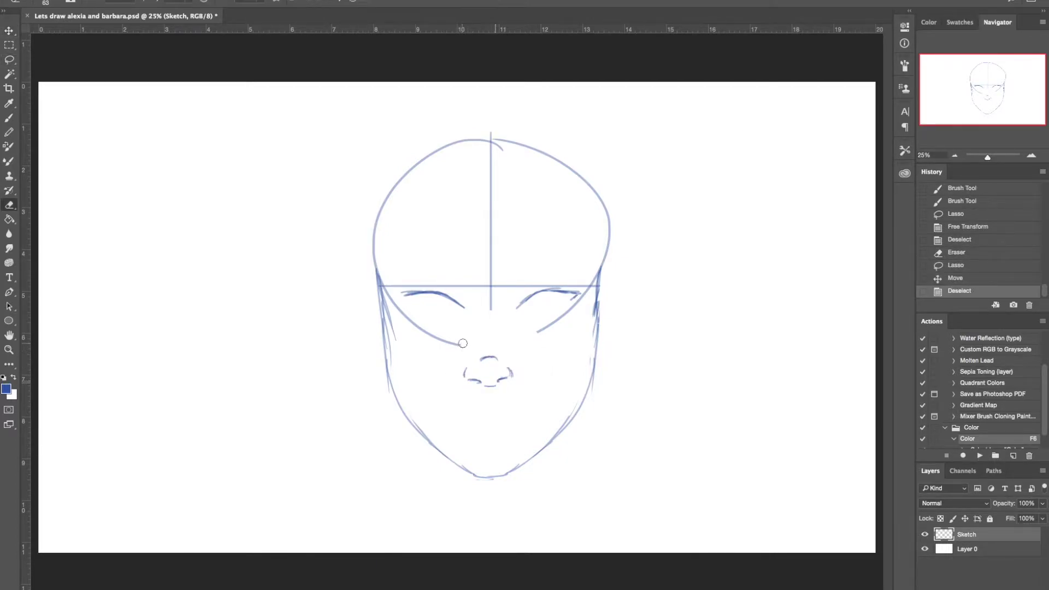
left_click_drag(463, 343, 405, 326)
mouse_move(539, 332)
left_mouse_down()
mouse_move(572, 313)
mouse_move(560, 335)
left_mouse_up()
Retouch the outer corner of the left eyelid and draw a curved mouth line below the nose
key("b")
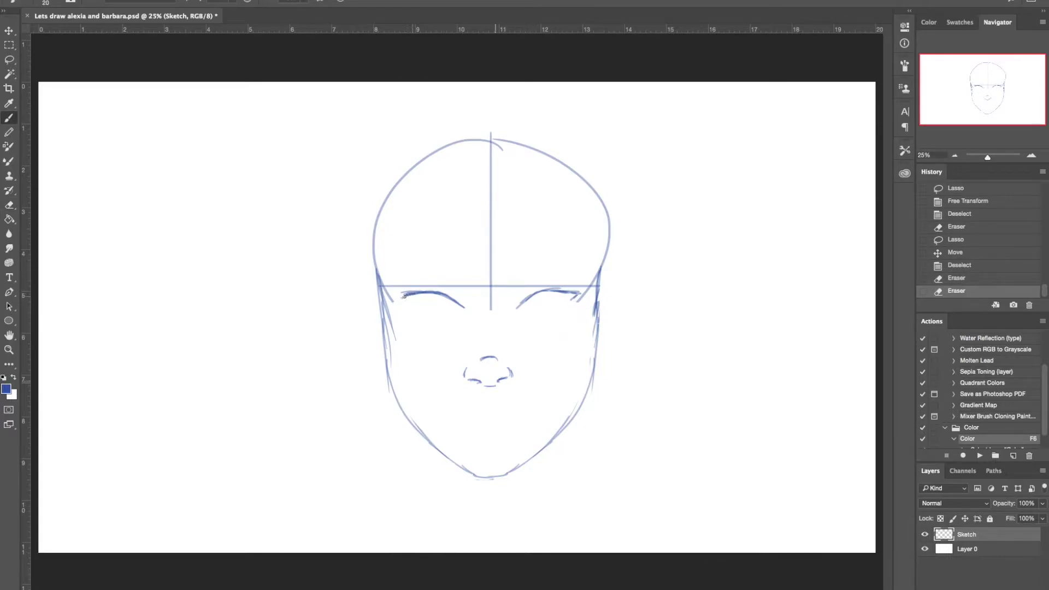
left_click_drag(404, 296, 402, 297)
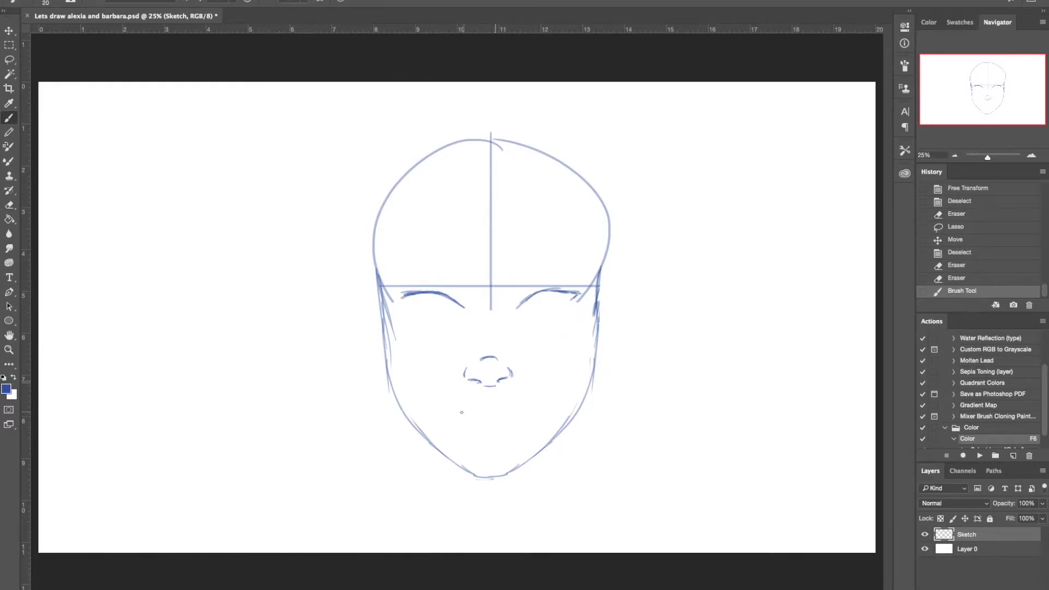
left_click_drag(449, 422, 476, 418)
left_click_drag(459, 421, 489, 418)
left_click_drag(470, 420, 512, 419)
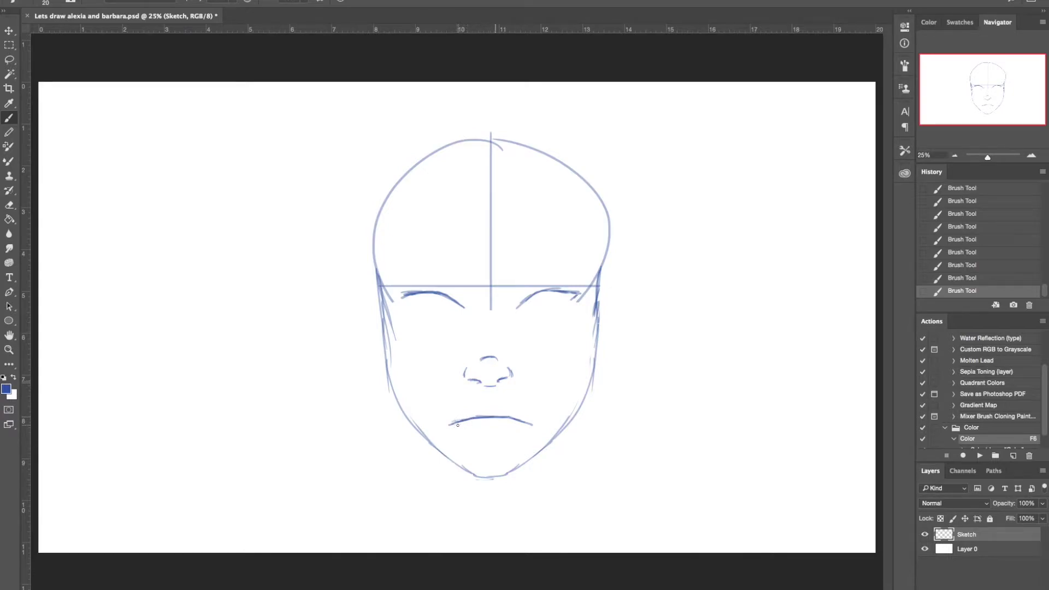
Draw the upper and lower lip outlines around the mouth line, refining the corners by erasing and redrawing
left_click_drag(455, 424, 465, 427)
key("e")
left_click(473, 411)
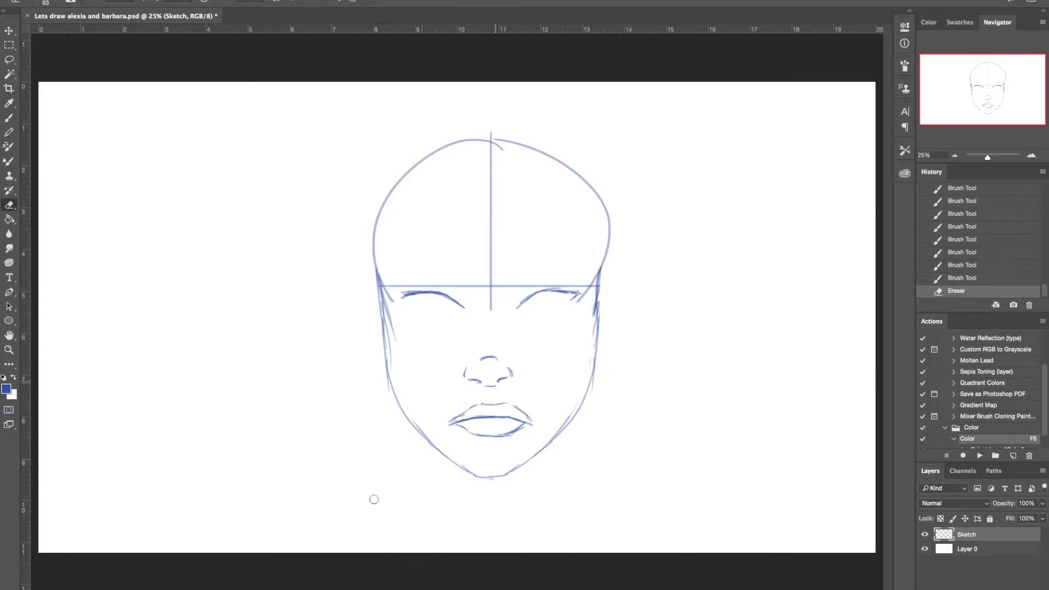
left_click_drag(527, 428, 520, 418)
key("b")
left_click_drag(517, 411, 533, 421)
key("e")
mouse_move(460, 415)
left_mouse_down()
mouse_move(453, 421)
mouse_move(468, 416)
left_mouse_up()
key("b")
mouse_move(453, 422)
left_mouse_down()
mouse_move(466, 417)
mouse_move(447, 432)
mouse_move(549, 415)
mouse_move(481, 397)
left_mouse_up()
Select the lips and scale them slightly smaller with Free Transform
key("l")
key("ctrl+t")
left_click_drag(548, 447, 546, 447)
key("Return")
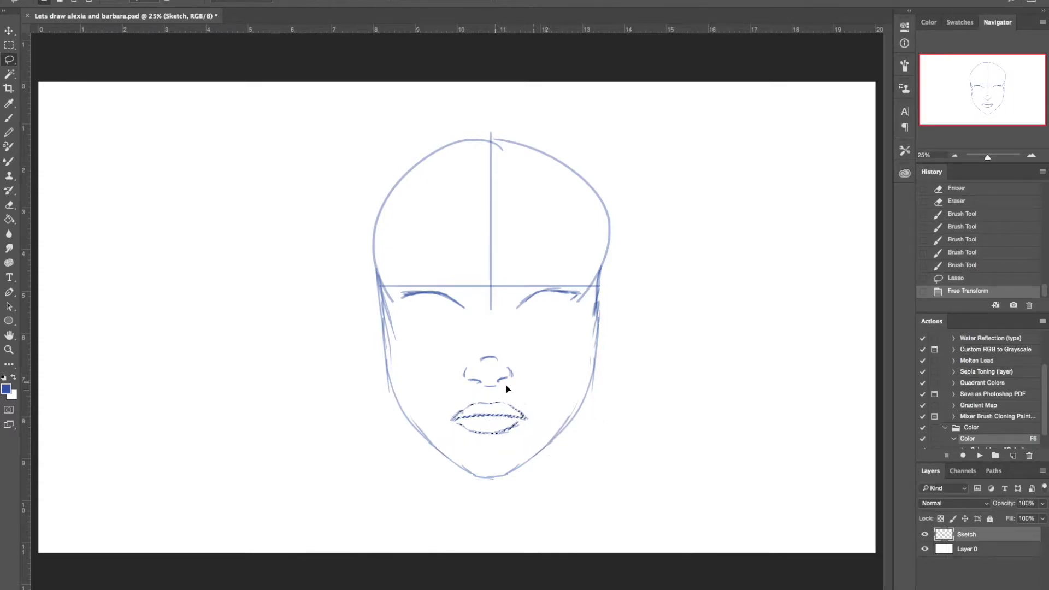
Select the nose and lips together, move them slightly up, and deselect
mouse_move(440, 370)
left_mouse_down()
mouse_move(541, 418)
mouse_move(462, 377)
left_mouse_up()
key("v")
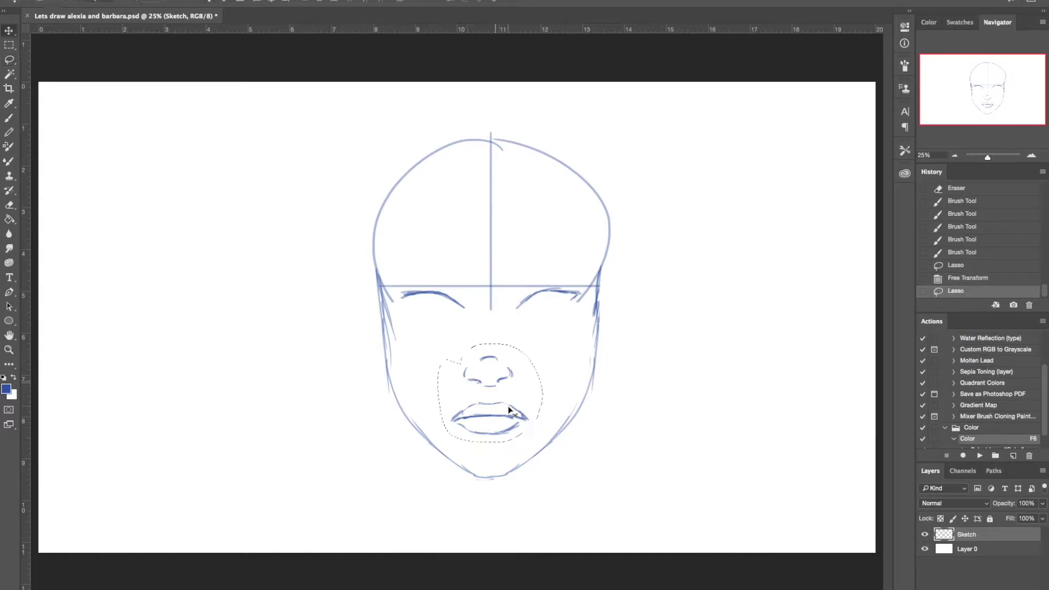
left_click_drag(510, 401, 510, 395)
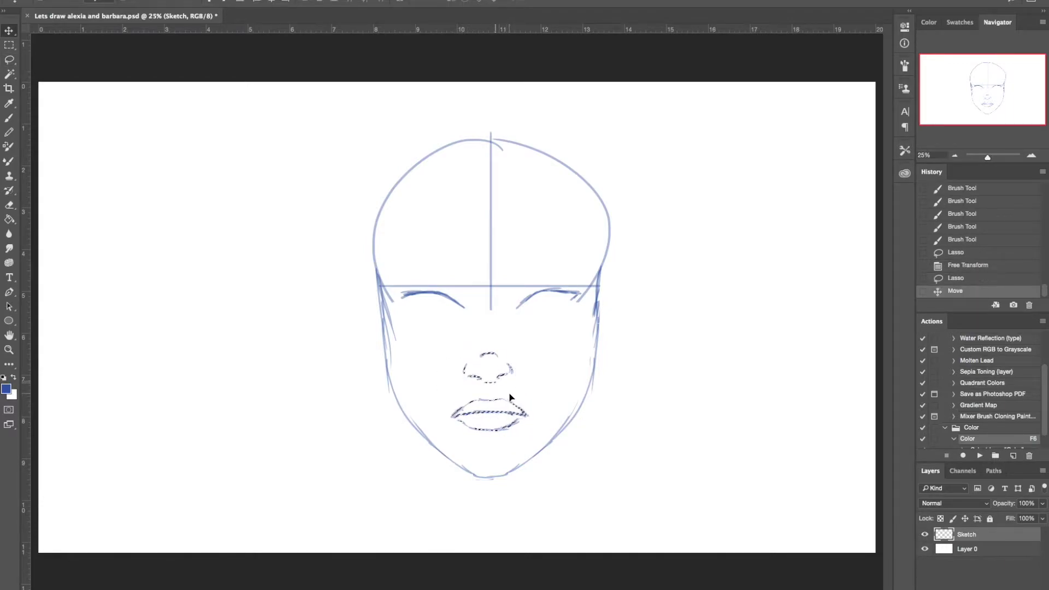
key("ctrl+d")
Erase the lower part of the vertical centre line from between the eyes up into the forehead
key("b")
key("e")
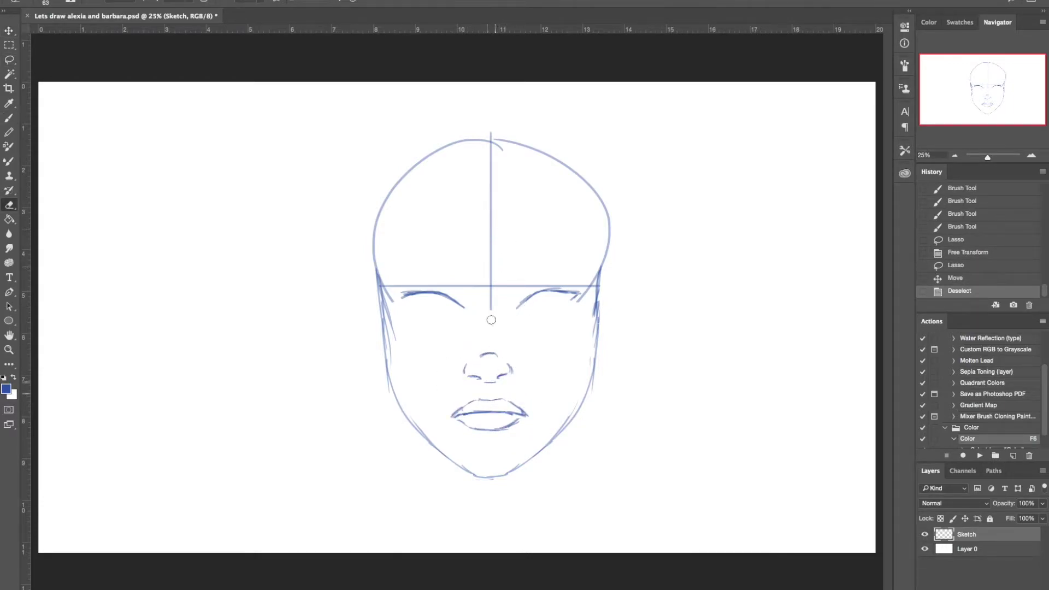
left_click_drag(491, 320, 491, 241)
Draw the lower eyelid lines under both eyes and reinforce the left eye's outer corner
key("b")
left_click_drag(400, 295, 436, 318)
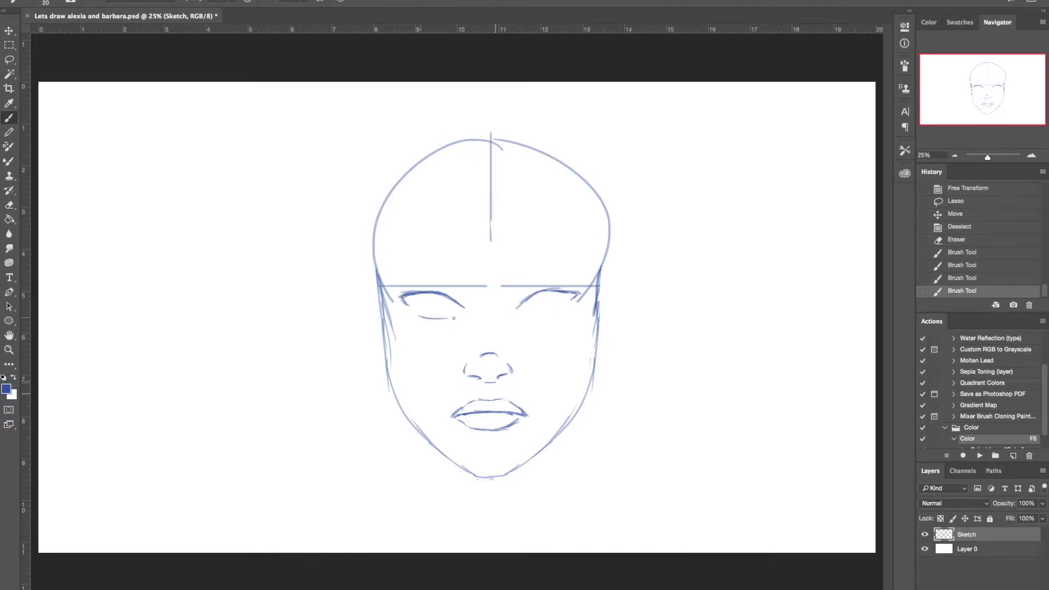
left_click_drag(525, 318, 563, 316)
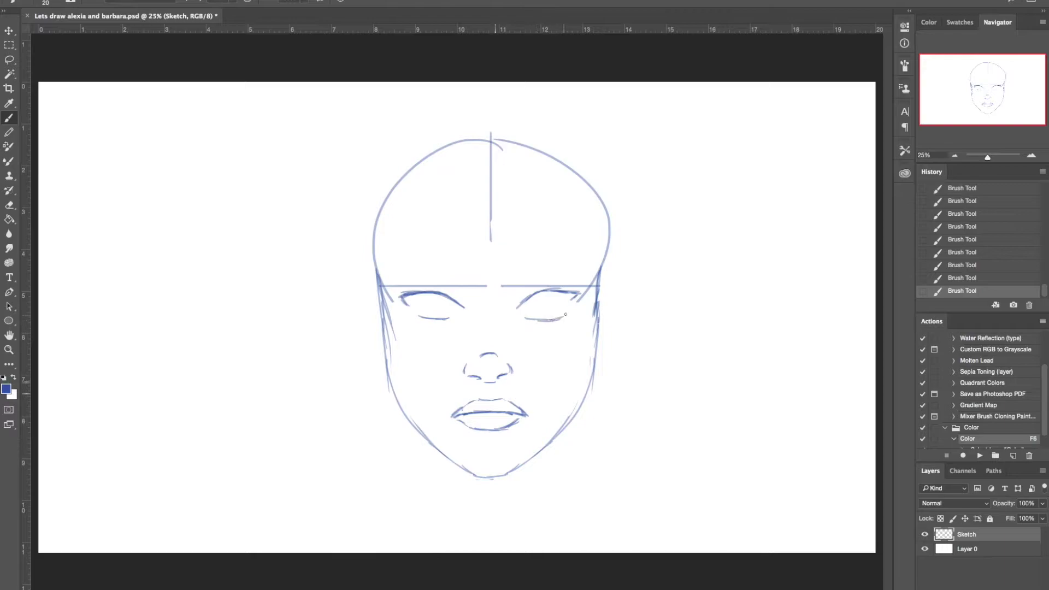
Erase the horizontal eye guide line and more of the vertical centre line up the forehead
key("e")
left_click_drag(597, 285, 382, 285)
left_click_drag(491, 243, 492, 173)
Lasso the right eye, adjust it slightly with Free Transform, and deselect it
key("l")
mouse_move(494, 285)
left_mouse_down()
mouse_move(585, 322)
mouse_move(526, 271)
left_mouse_up()
key("ctrl+t")
key("Return")
key("ctrl+d")
Redraw the right eye's inner corner and lower eyelid, cleaning up the lid line with the eraser
key("b")
left_click_drag(492, 307, 557, 316)
key("e")
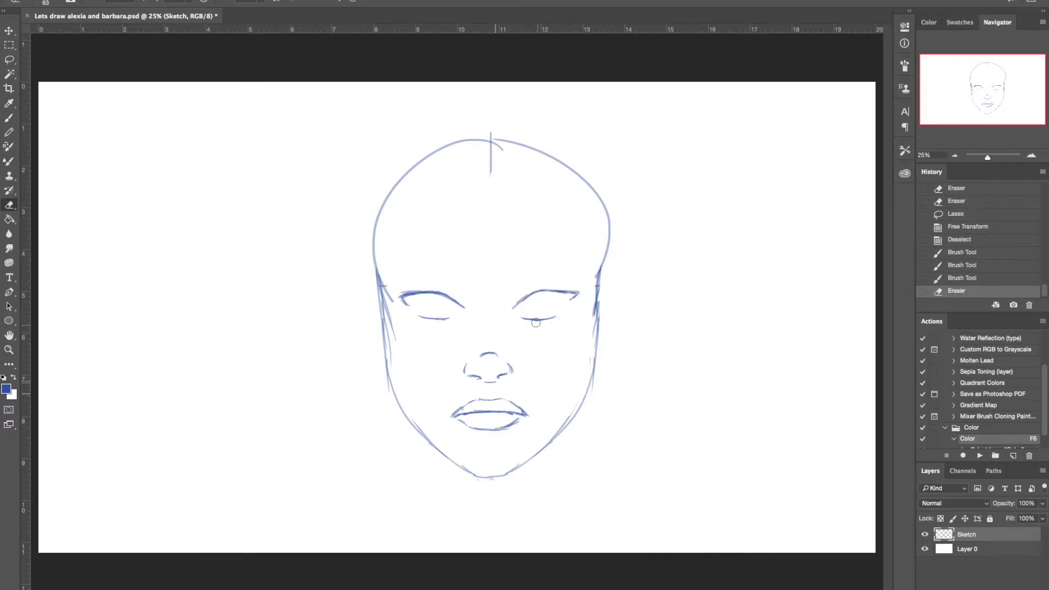
key("b")
left_click_drag(551, 319, 558, 317)
mouse_move(540, 321)
left_mouse_down()
mouse_move(560, 316)
mouse_move(518, 301)
mouse_move(573, 299)
mouse_move(560, 286)
mouse_move(578, 293)
mouse_move(570, 300)
left_mouse_up()
Darken the outer corners of both upper eyelids with short lash strokes
key("e")
key("b")
left_click_drag(578, 295, 573, 296)
mouse_move(415, 293)
left_mouse_down()
mouse_move(435, 292)
mouse_move(395, 292)
mouse_move(394, 340)
mouse_move(388, 293)
left_mouse_up()
Erase the stray construction strokes beside the eyes along both inner sides of the face outline
key("e")
left_click_drag(391, 362, 397, 340)
left_click_drag(583, 307, 589, 321)
Sketch short eyelid creases above the inner corners of both eyes
key("b")
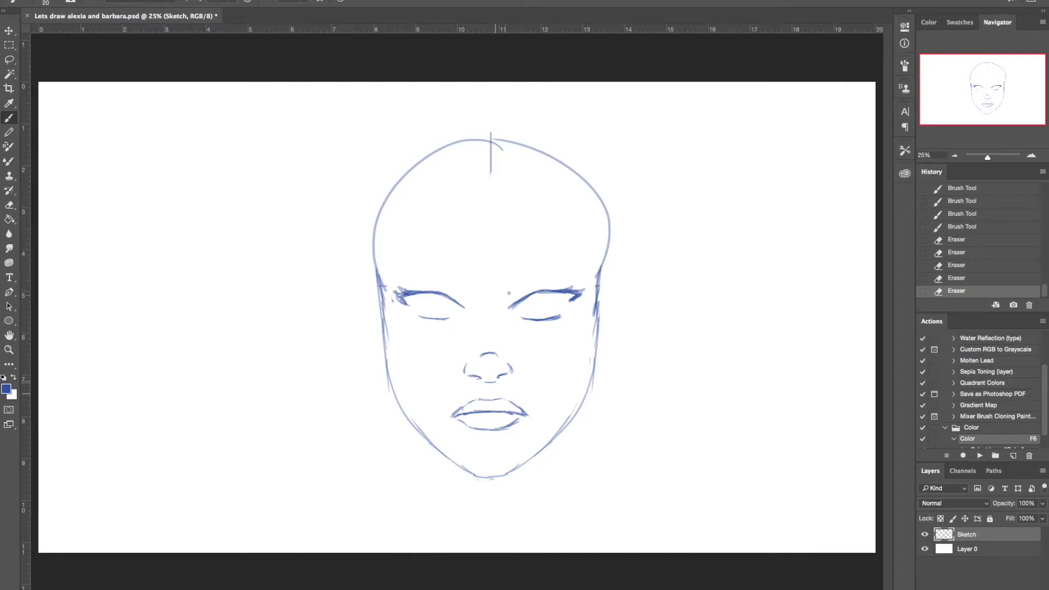
left_click_drag(530, 285, 522, 289)
left_click_drag(526, 291, 533, 286)
key("e")
key("b")
left_click_drag(516, 299, 535, 284)
left_click_drag(456, 295, 451, 290)
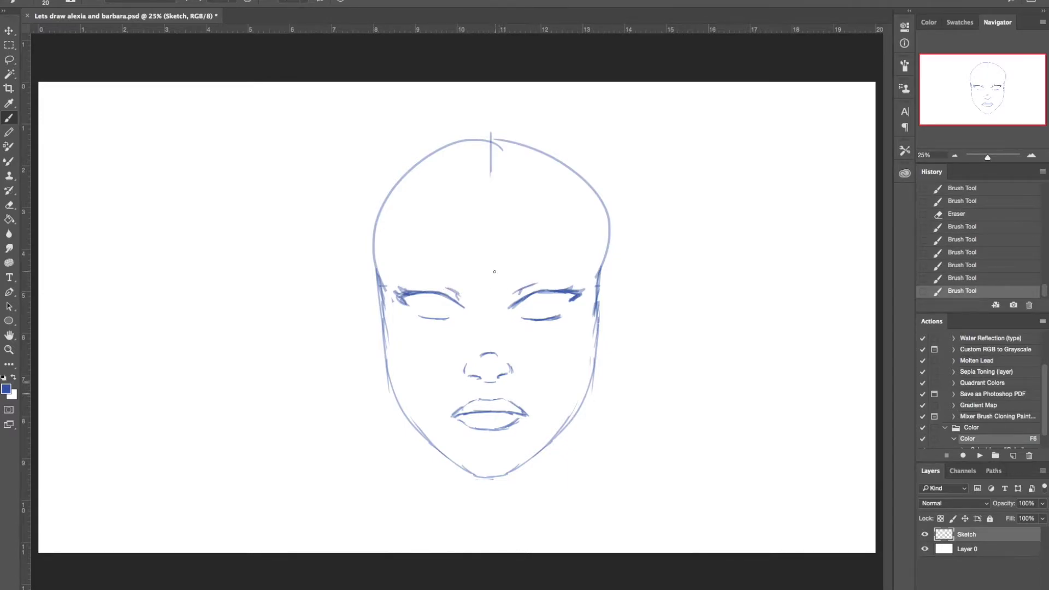
Outline both eyebrows above the eyes and add a short frown line between them
mouse_move(473, 274)
left_mouse_down()
mouse_move(450, 283)
mouse_move(458, 293)
left_mouse_up()
key("e")
key("b")
mouse_move(464, 292)
left_mouse_down()
mouse_move(387, 274)
mouse_move(444, 268)
mouse_move(410, 269)
mouse_move(479, 288)
left_mouse_up()
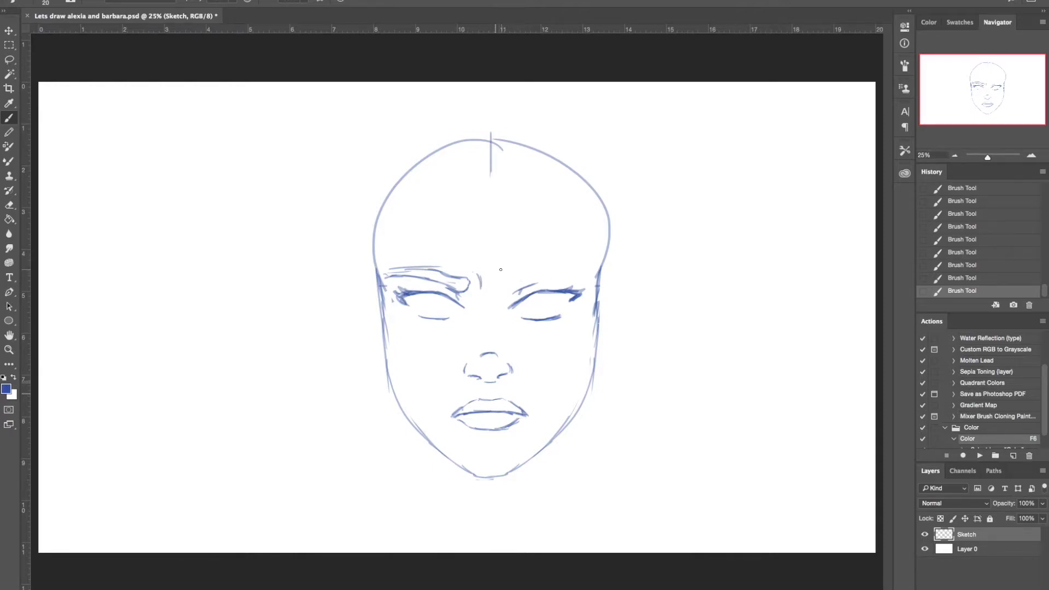
mouse_move(501, 270)
left_mouse_down()
mouse_move(506, 279)
mouse_move(585, 280)
mouse_move(528, 269)
mouse_move(586, 276)
left_mouse_up()
Refine the left eyebrow by erasing part of its upper edge and redrawing its outline
key("e")
left_click_drag(417, 263, 443, 272)
mouse_move(442, 271)
left_mouse_down()
mouse_move(417, 264)
mouse_move(450, 276)
left_mouse_up()
key("b")
mouse_move(387, 274)
left_mouse_down()
mouse_move(452, 277)
mouse_move(411, 274)
mouse_move(455, 287)
mouse_move(437, 278)
left_mouse_up()
key("e")
key("b")
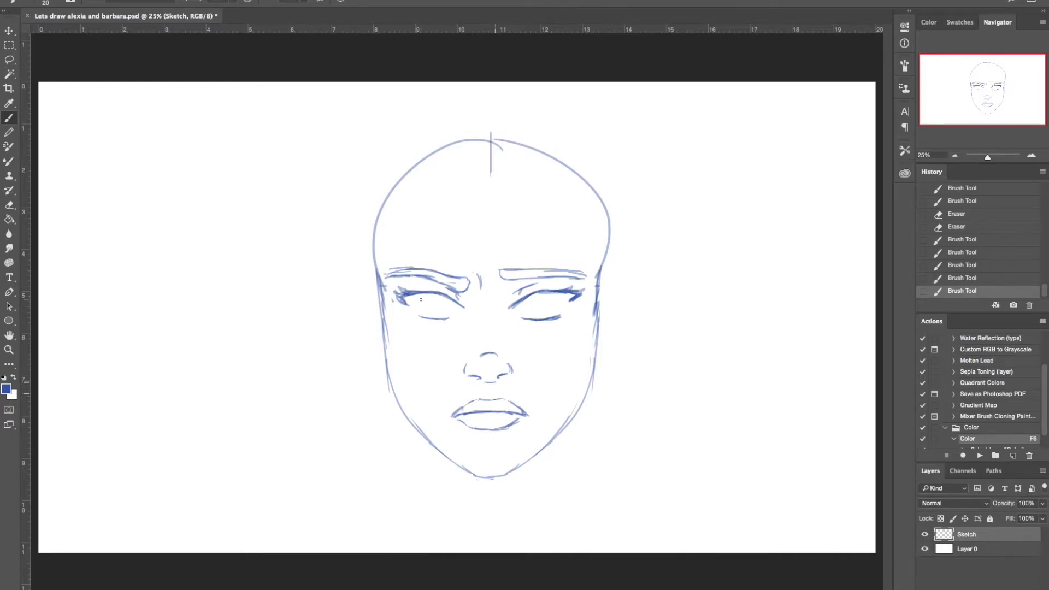
Draw the round irises in both eyes and a curved line for the nose bridge
mouse_move(420, 297)
left_mouse_down()
mouse_move(437, 313)
mouse_move(452, 303)
left_mouse_up()
mouse_move(526, 299)
left_mouse_down()
mouse_move(529, 310)
mouse_move(556, 296)
mouse_move(556, 308)
left_mouse_up()
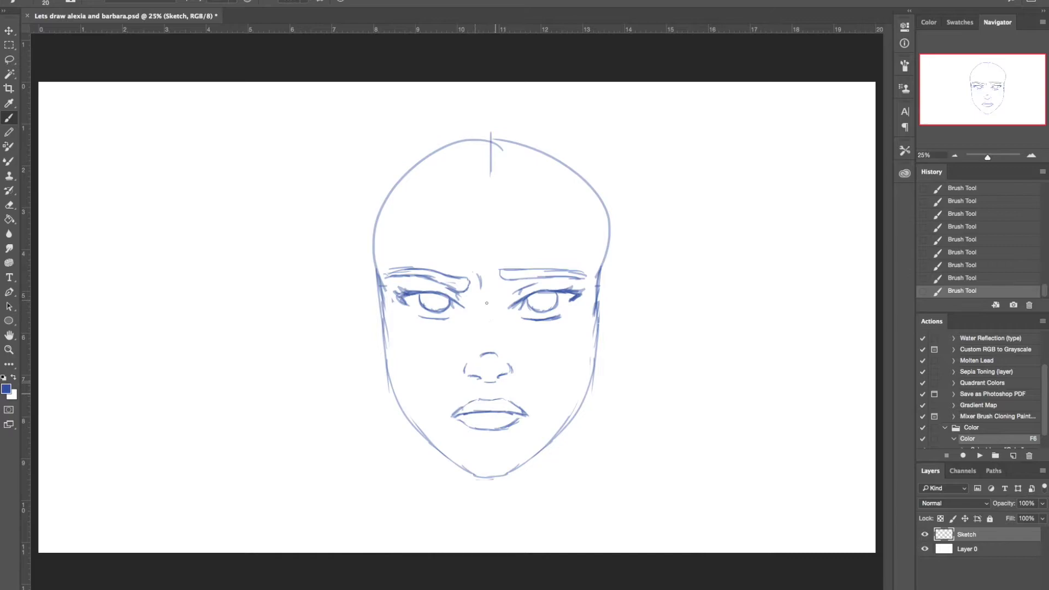
left_click_drag(473, 293, 475, 326)
Lasso the whole head, rotate it slightly clockwise with Free Transform, and deselect it
key("l")
mouse_move(298, 368)
left_mouse_down()
mouse_move(627, 492)
mouse_move(288, 234)
mouse_move(340, 376)
left_mouse_up()
key("ctrl+t")
mouse_move(824, 288)
left_mouse_down()
mouse_move(847, 293)
mouse_move(828, 312)
left_mouse_up()
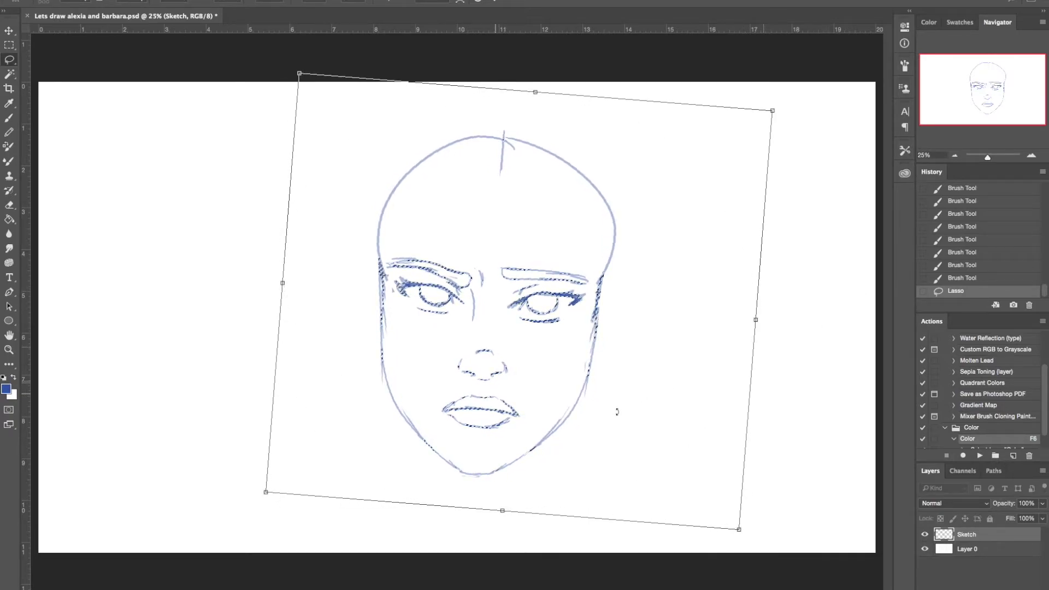
key("Return")
key("ctrl+d")
Draw the right side of the neck from the jaw down into the start of the shoulder
key("b")
left_click_drag(539, 446, 549, 491)
left_click_drag(553, 499, 557, 489)
mouse_move(551, 483)
left_mouse_down()
mouse_move(566, 495)
mouse_move(559, 507)
left_mouse_up()
mouse_move(545, 468)
left_mouse_down()
mouse_move(562, 494)
mouse_move(653, 510)
mouse_move(610, 500)
mouse_move(659, 509)
left_mouse_up()
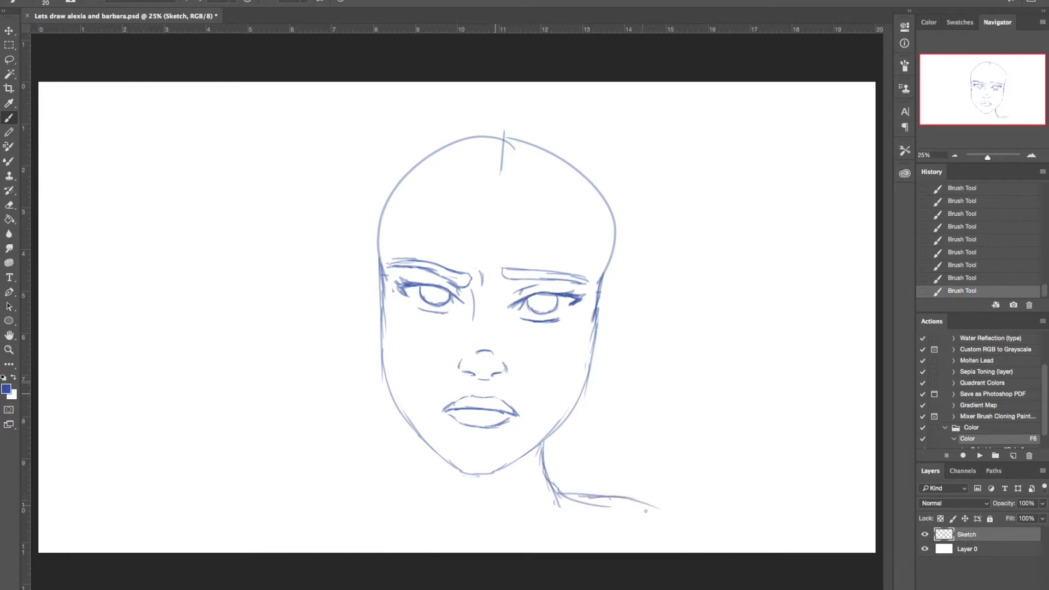
Draw the left side of the neck and the shoulder sloping down to the canvas's lower edge
left_click_drag(425, 441, 412, 499)
key("super+z")
mouse_move(424, 446)
left_mouse_down()
mouse_move(427, 501)
mouse_move(340, 554)
left_mouse_up()
Redraw the right shoulder as a broader curve reaching the canvas's lower edge, erase the old lines, and save the document
mouse_move(551, 488)
left_mouse_down()
mouse_move(602, 497)
mouse_move(631, 489)
mouse_move(684, 544)
left_mouse_up()
mouse_move(651, 512)
left_mouse_down()
mouse_move(688, 551)
mouse_move(669, 526)
left_mouse_up()
key("e")
key("b")
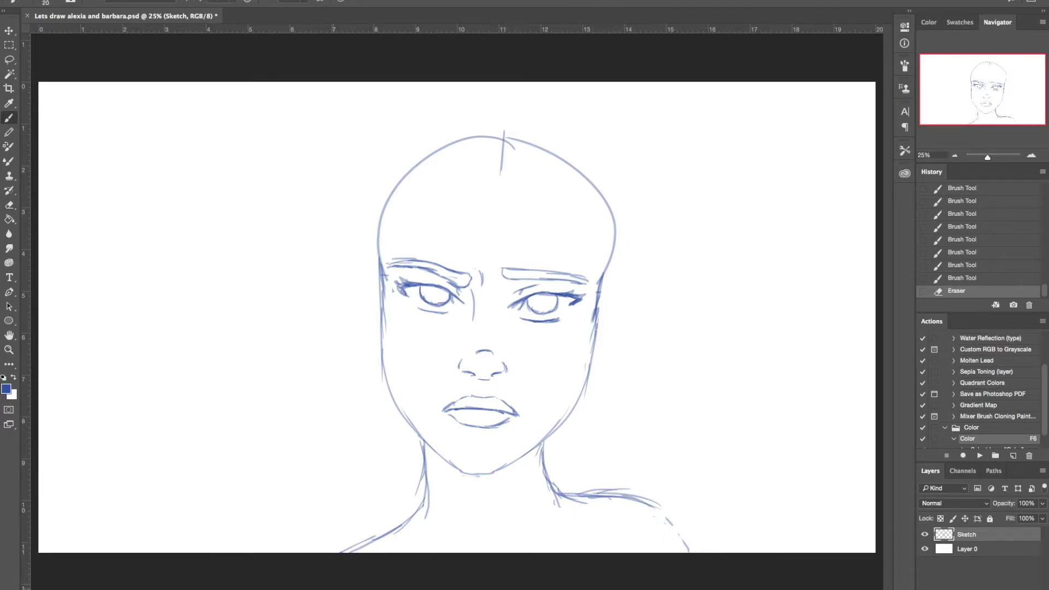
left_click_drag(574, 498, 671, 482)
mouse_move(609, 497)
left_mouse_down()
mouse_move(669, 487)
mouse_move(707, 547)
left_mouse_up()
mouse_move(655, 494)
left_mouse_down()
mouse_move(704, 528)
mouse_move(718, 551)
mouse_move(628, 486)
mouse_move(694, 548)
mouse_move(609, 504)
mouse_move(667, 505)
mouse_move(581, 508)
mouse_move(634, 491)
left_mouse_up()
key("e")
key("b")
left_click_drag(626, 492, 659, 492)
key("super+s")
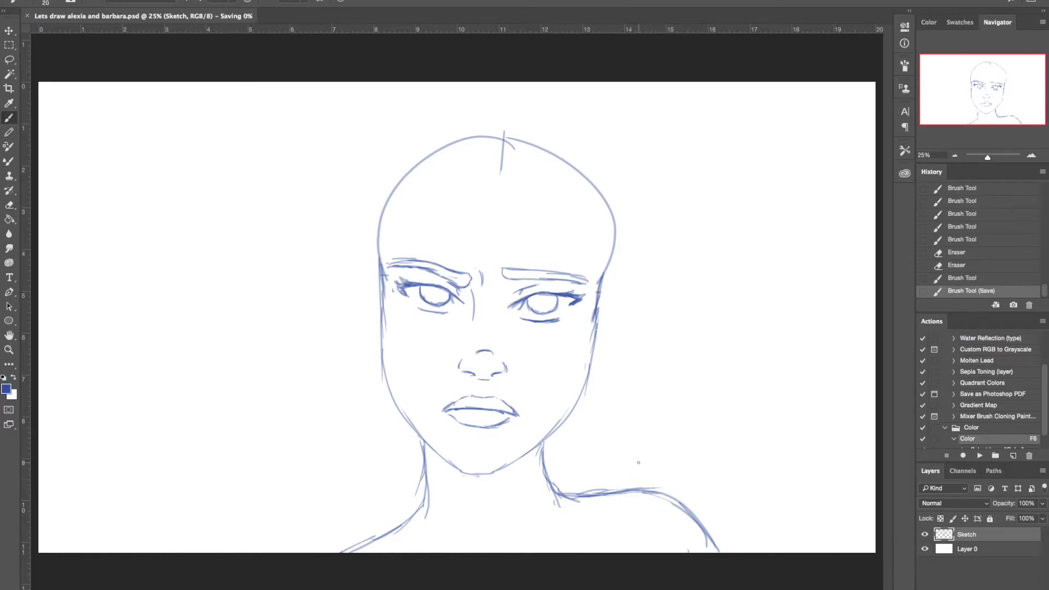
Erase the rounded skull outline above the face together with the leftover centre line
left_click_drag(474, 197, 475, 246)
key("ctrl+z")
key("e")
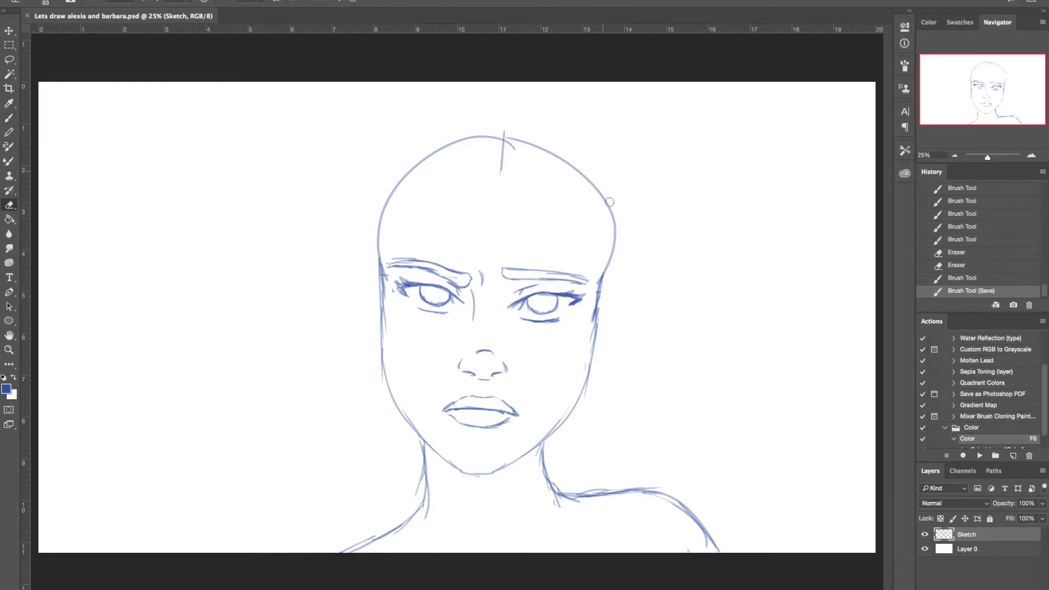
mouse_move(610, 202)
left_mouse_down()
mouse_move(616, 260)
mouse_move(492, 131)
mouse_move(493, 158)
mouse_move(431, 141)
mouse_move(392, 161)
mouse_move(402, 178)
left_mouse_up()
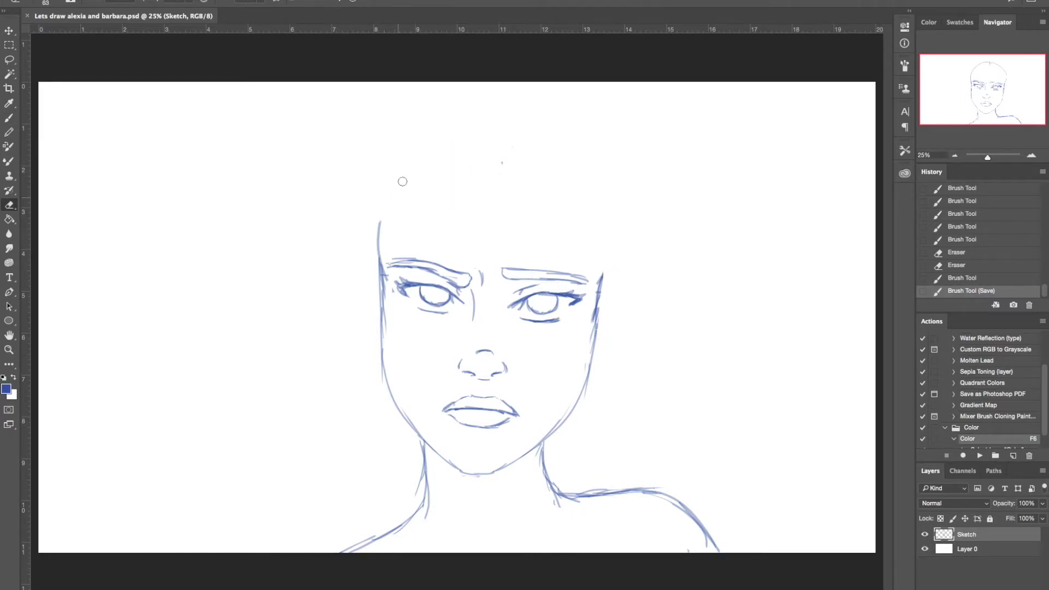
Draw the left and right ears along the sides of the face from brow level to below the eyes
key("b")
left_click_drag(378, 271, 358, 266)
mouse_move(365, 264)
left_mouse_down()
mouse_move(353, 284)
mouse_move(376, 268)
left_mouse_up()
key("e")
key("b")
mouse_move(377, 265)
left_mouse_down()
mouse_move(355, 280)
mouse_move(370, 352)
left_mouse_up()
left_click_drag(367, 347, 378, 359)
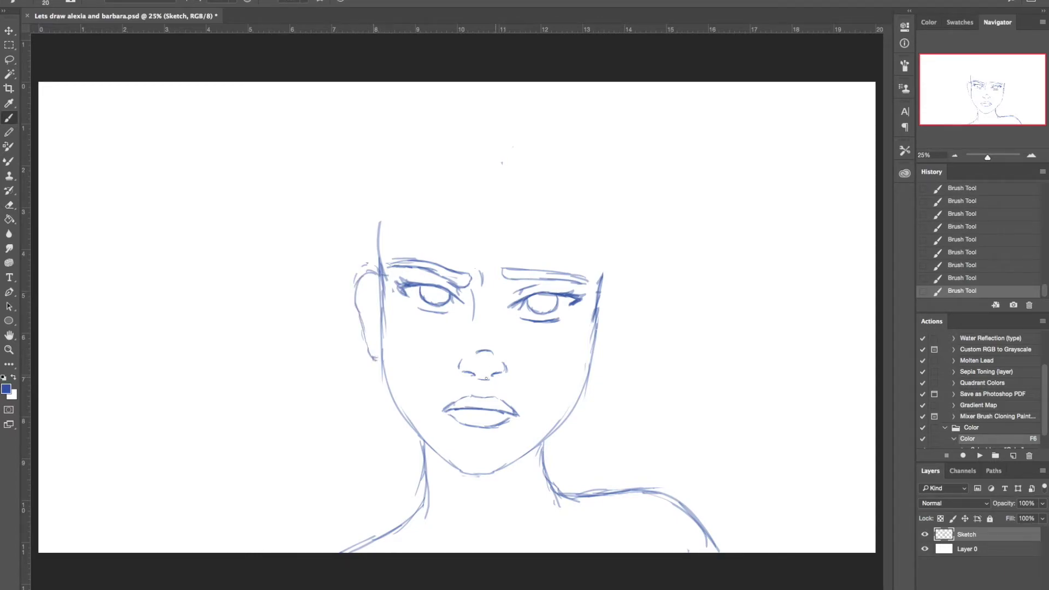
mouse_move(599, 296)
left_mouse_down()
mouse_move(629, 301)
mouse_move(596, 377)
left_mouse_up()
Draw an elongated hoop earring hanging from the left ear, replacing the first attempt
left_click_drag(377, 355, 379, 408)
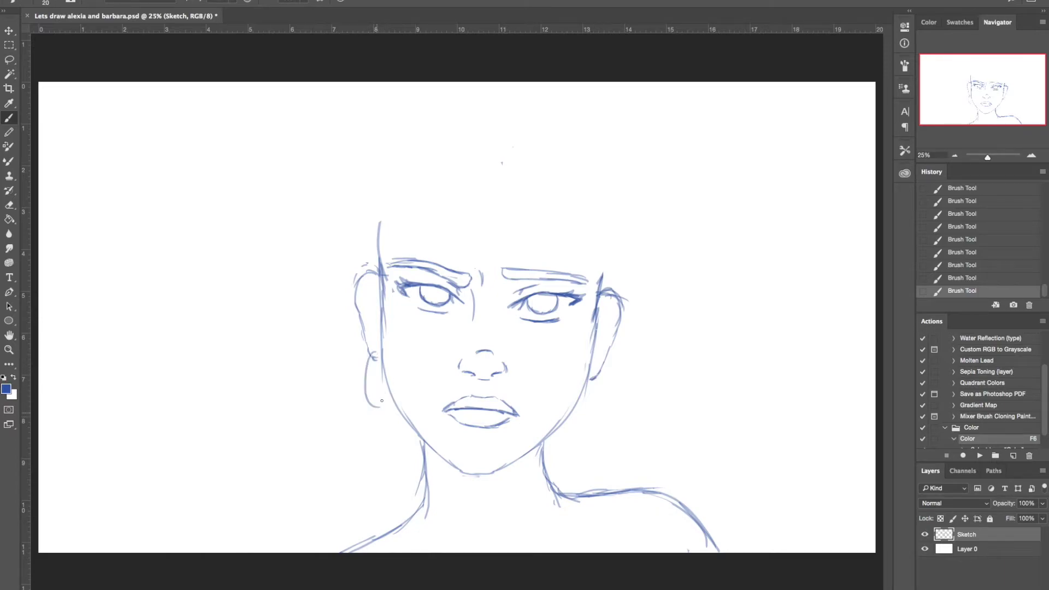
key("ctrl+z")
mouse_move(376, 349)
left_mouse_down()
mouse_move(360, 397)
mouse_move(387, 424)
mouse_move(393, 415)
mouse_move(369, 378)
mouse_move(368, 398)
left_mouse_up()
mouse_move(373, 362)
left_mouse_down()
mouse_move(377, 408)
mouse_move(381, 417)
mouse_move(392, 406)
mouse_move(391, 419)
mouse_move(395, 411)
left_mouse_up()
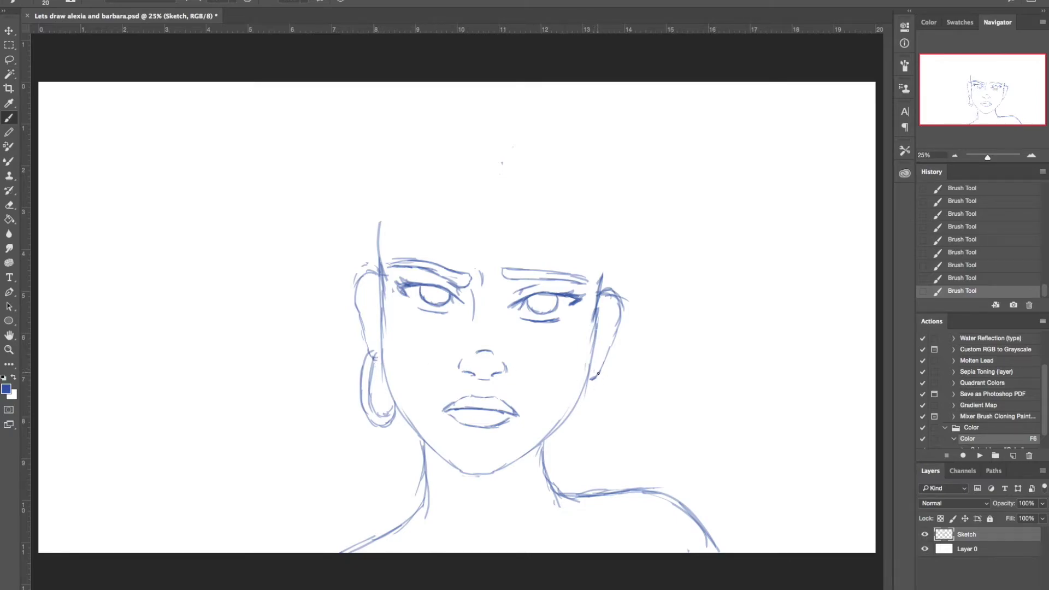
Draw a matching hoop earring on the right ear and touch up the left hoop's inner edge
mouse_move(598, 372)
left_mouse_down()
mouse_move(596, 431)
mouse_move(576, 443)
mouse_move(572, 420)
mouse_move(595, 431)
mouse_move(602, 387)
left_mouse_up()
mouse_move(602, 379)
left_mouse_down()
mouse_move(583, 438)
mouse_move(594, 428)
mouse_move(603, 394)
mouse_move(594, 387)
mouse_move(579, 434)
left_mouse_up()
key("e")
key("b")
key("e")
key("b")
left_click_drag(586, 425, 580, 428)
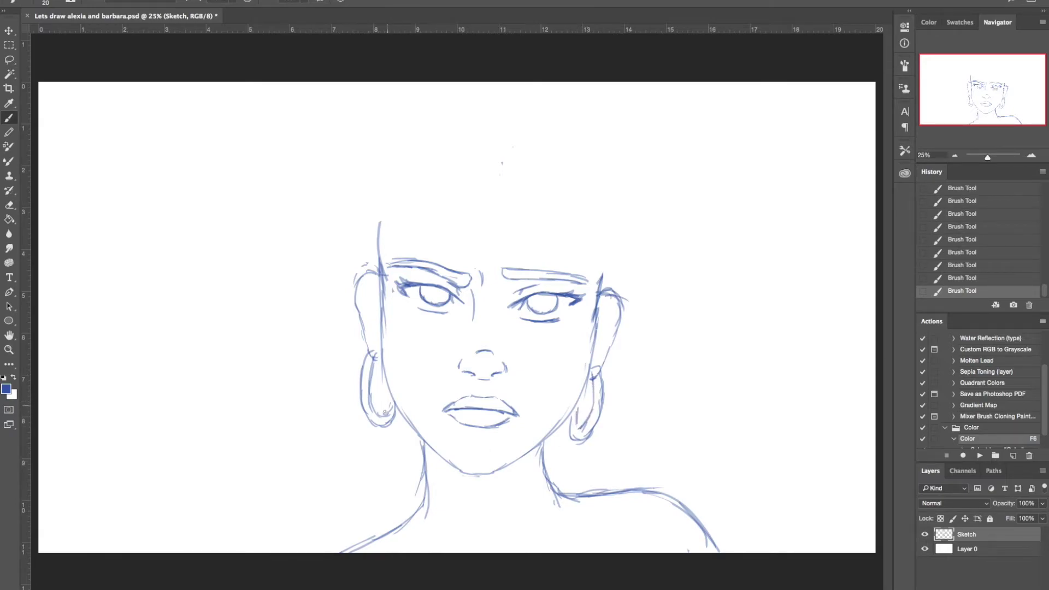
left_click_drag(388, 396, 384, 413)
Lasso the right earring, reshape it slightly with the Warp transform, and deselect it
key("l")
mouse_move(561, 438)
left_mouse_down()
mouse_move(633, 410)
mouse_move(601, 377)
mouse_move(571, 420)
left_mouse_up()
key("ctrl+t")
right_click(604, 399)
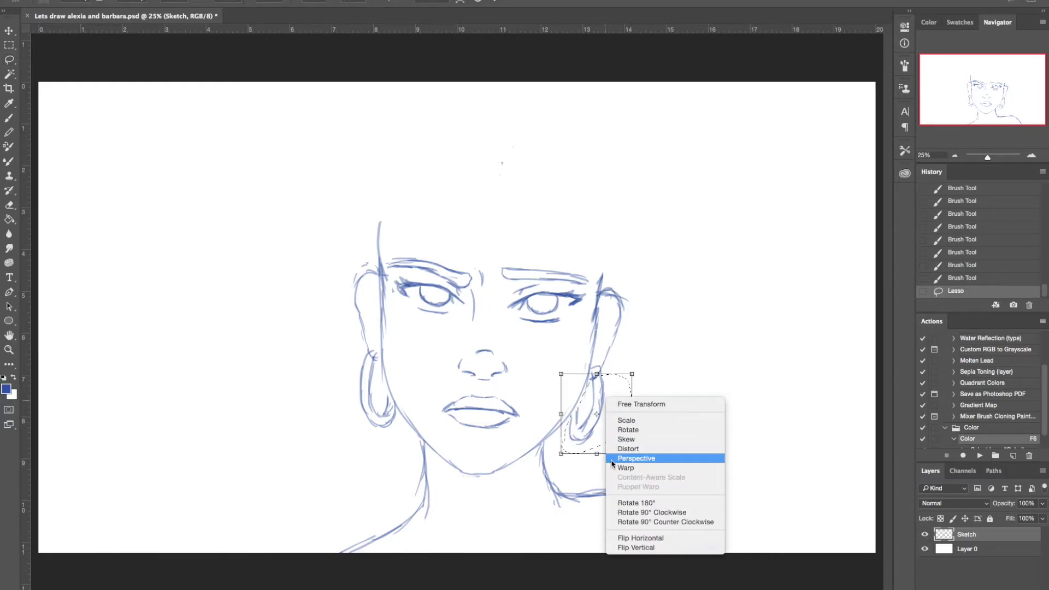
left_click(625, 467)
left_click_drag(579, 440, 585, 439)
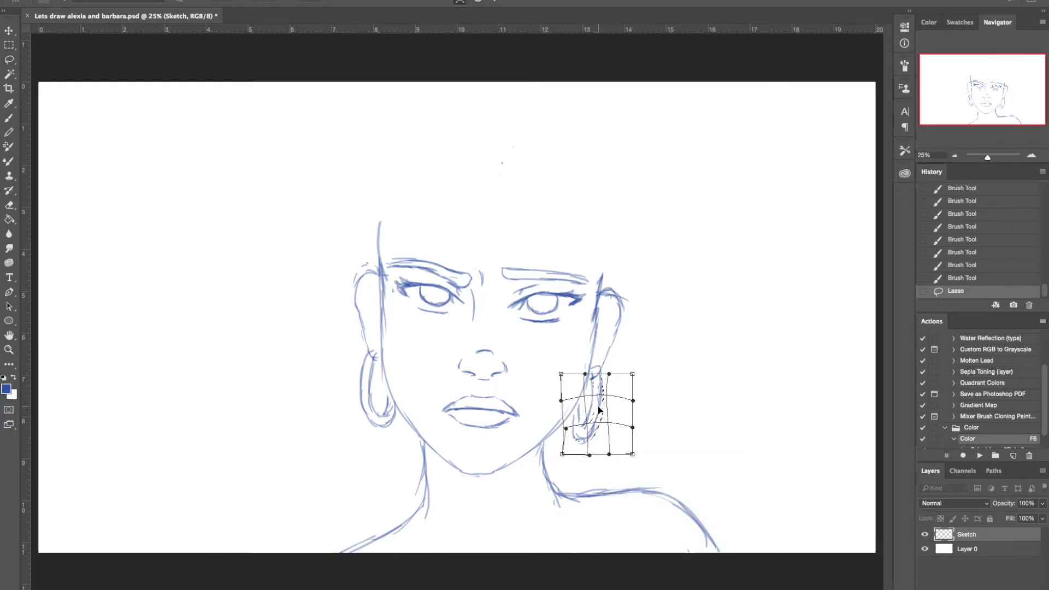
key("Return")
key("ctrl+d")
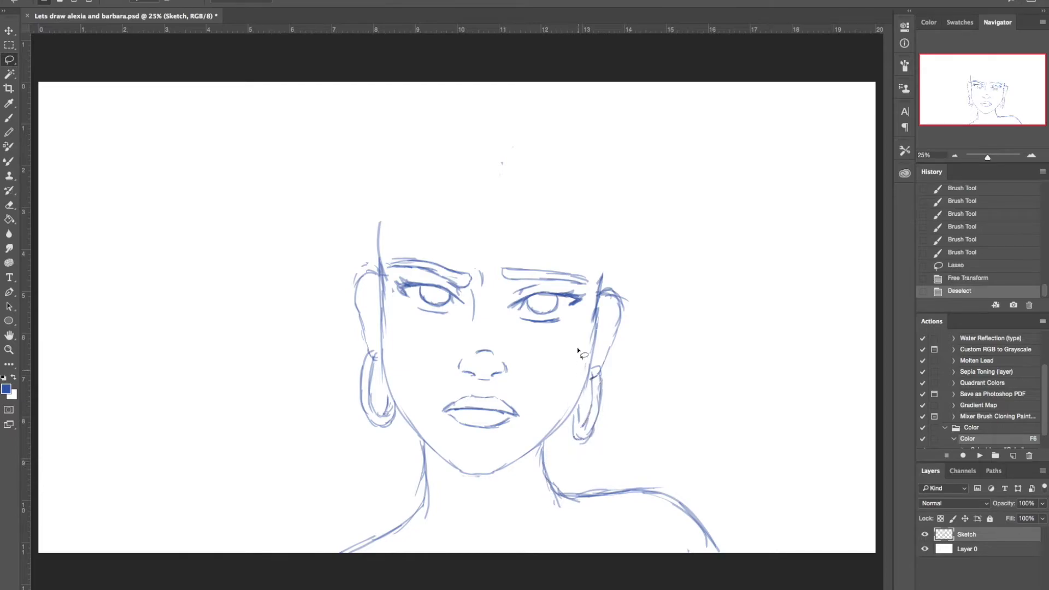
Save the document and sketch the bangs sweeping from the forehead across the right eye to the right ear
key("b")
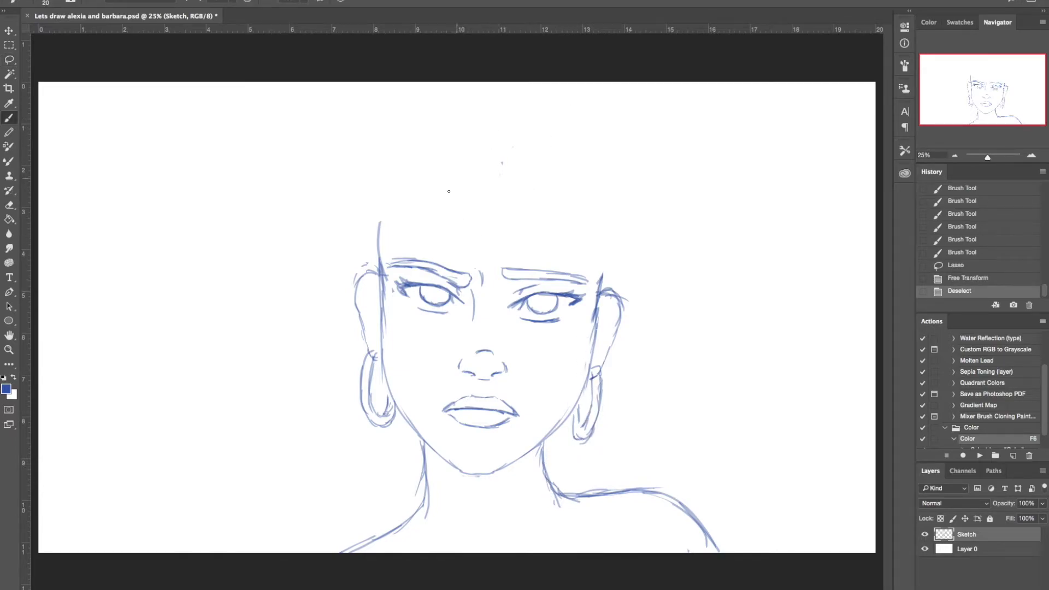
key("ctrl+s")
left_click_drag(436, 188, 452, 266)
key("ctrl+z")
mouse_move(435, 196)
left_mouse_down()
mouse_move(445, 262)
mouse_move(471, 298)
left_mouse_up()
left_click_drag(441, 251, 488, 316)
mouse_move(453, 196)
left_mouse_down()
mouse_move(507, 286)
mouse_move(524, 291)
left_mouse_up()
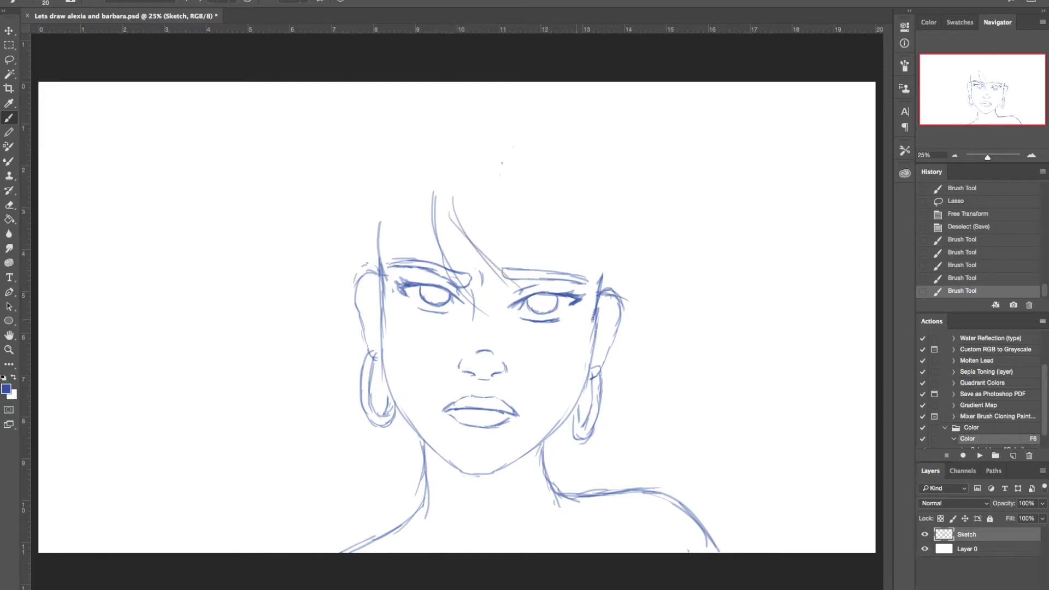
left_click_drag(477, 243, 593, 342)
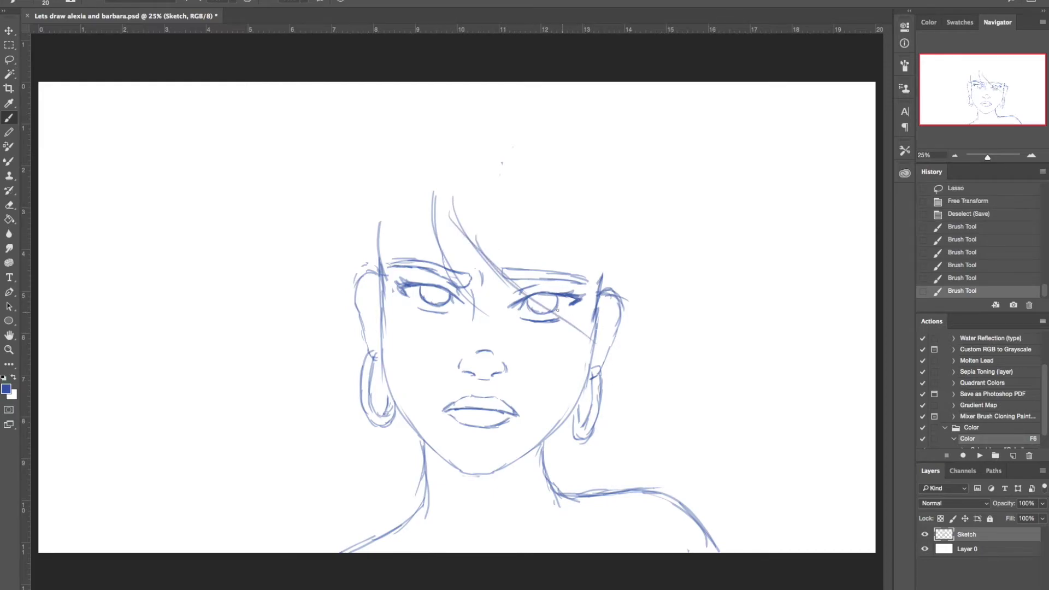
left_click_drag(558, 310, 605, 353)
Sketch the top and right contour of the hair with short strands rising from the parting
left_click(549, 188)
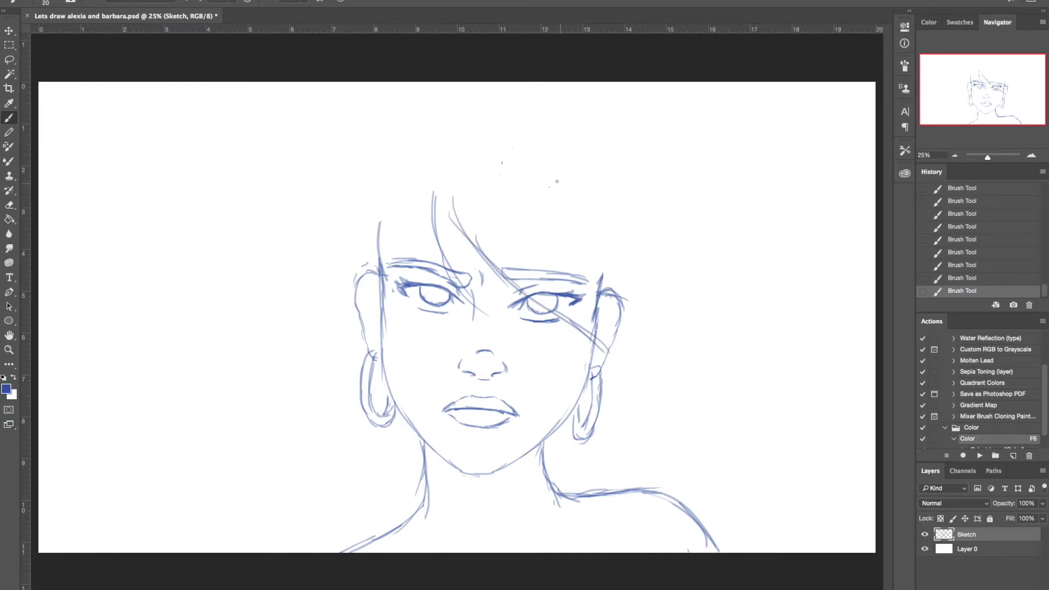
mouse_move(444, 153)
left_mouse_down()
mouse_move(567, 116)
mouse_move(655, 284)
left_mouse_up()
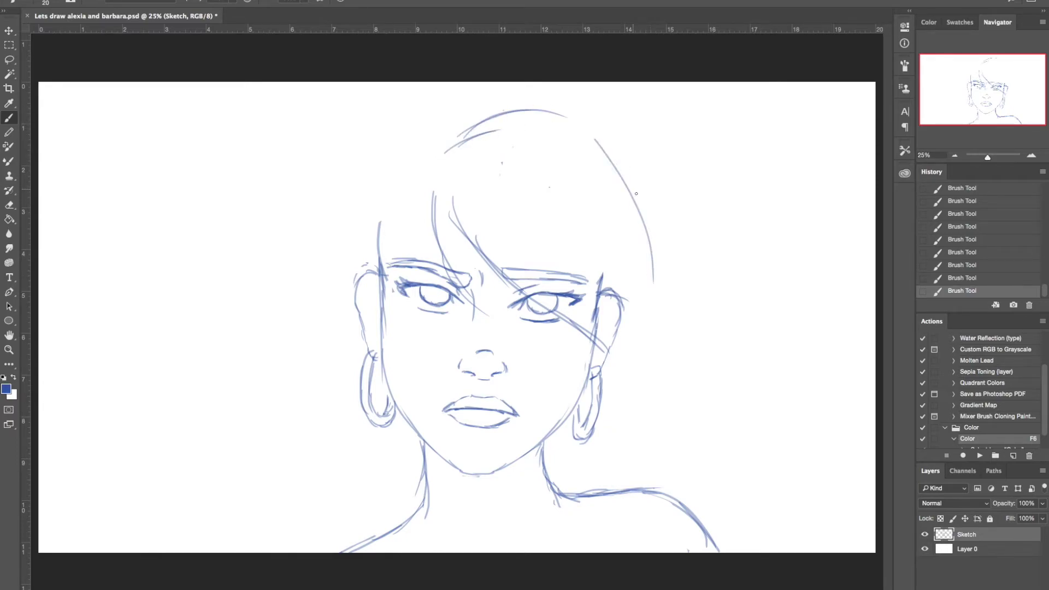
left_click_drag(635, 192, 651, 319)
mouse_move(456, 111)
left_mouse_down()
mouse_move(458, 135)
mouse_move(489, 105)
mouse_move(438, 96)
mouse_move(453, 110)
mouse_move(422, 110)
left_mouse_up()
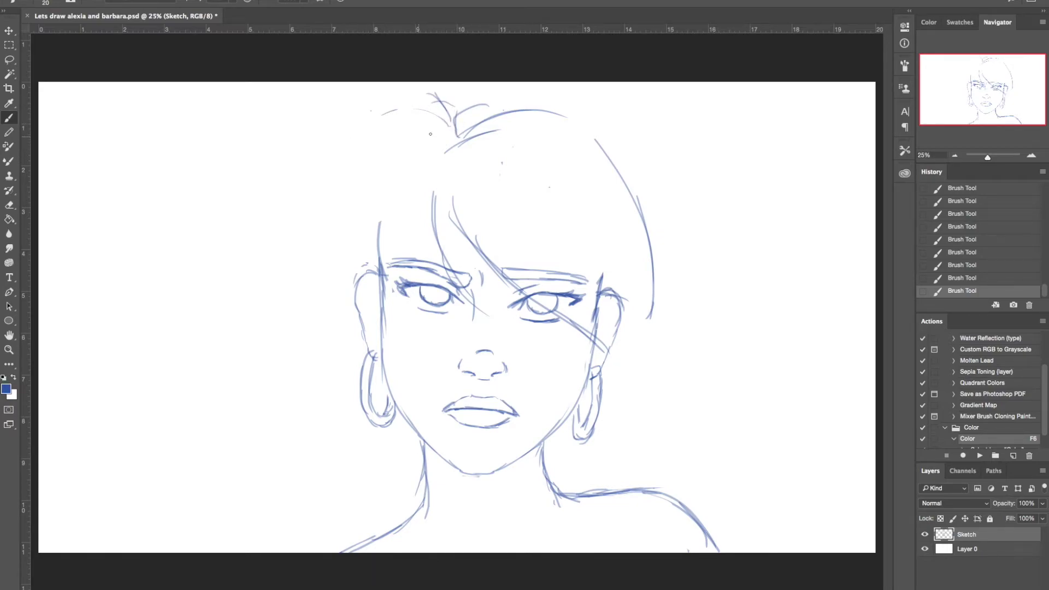
Draw the inner hair strands on the left from the parting and forehead down past the left ear
left_click_drag(439, 127, 357, 212)
mouse_move(384, 151)
left_mouse_down()
mouse_move(361, 245)
mouse_move(394, 332)
left_mouse_up()
left_click_drag(439, 189, 395, 262)
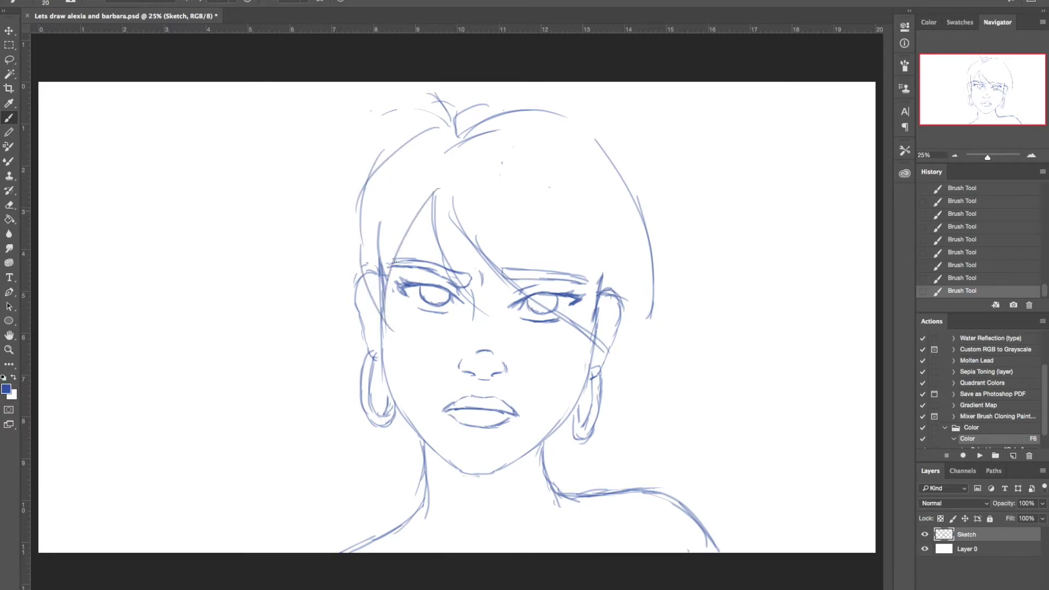
left_click_drag(435, 192, 407, 228)
Draw the outer left hair contour from the crown down in two long waves past the shoulder
mouse_move(427, 107)
left_mouse_down()
mouse_move(356, 129)
mouse_move(338, 166)
left_mouse_up()
left_click_drag(343, 151, 329, 234)
mouse_move(331, 181)
left_mouse_down()
mouse_move(300, 420)
mouse_move(317, 429)
left_mouse_up()
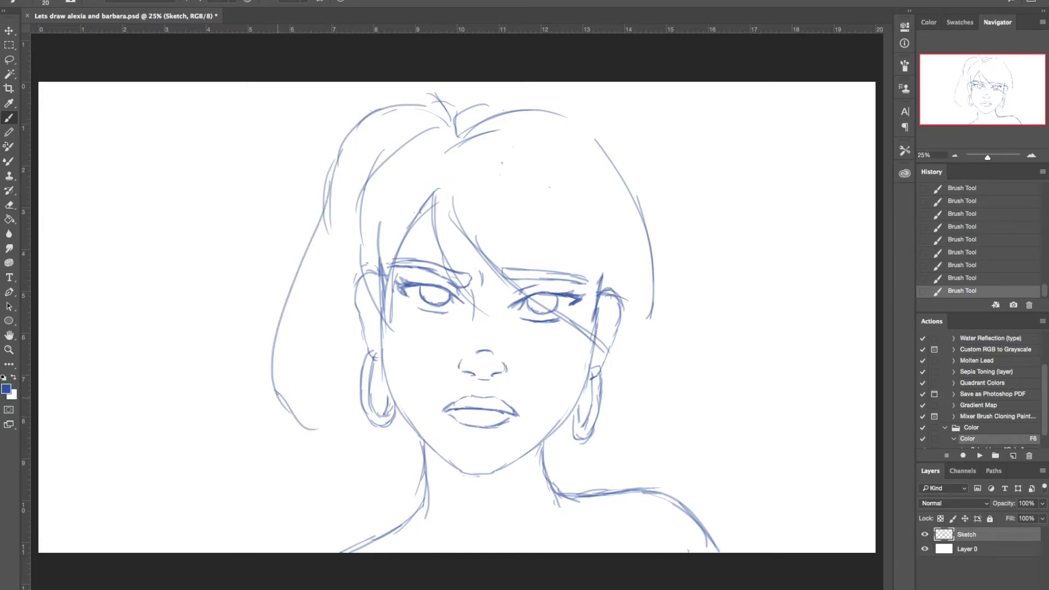
key("super+z")
mouse_move(270, 377)
left_mouse_down()
mouse_move(318, 432)
mouse_move(272, 546)
left_mouse_up()
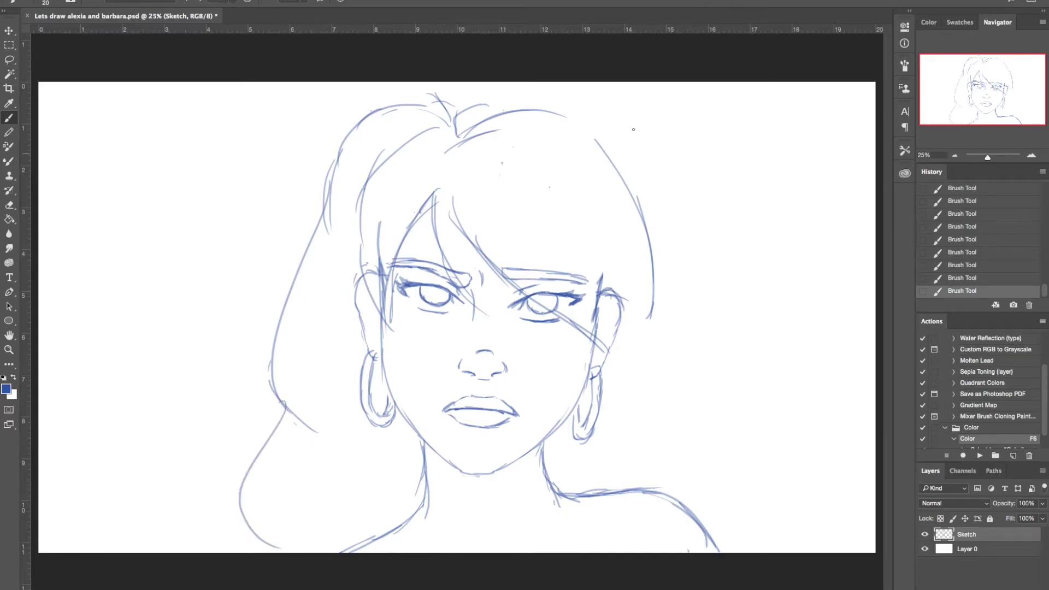
Add strands over the crown to raise the top of the hair around the parting
mouse_move(454, 112)
left_mouse_down()
mouse_move(492, 100)
mouse_move(464, 99)
mouse_move(522, 102)
mouse_move(474, 112)
mouse_move(512, 113)
mouse_move(500, 96)
mouse_move(545, 110)
mouse_move(398, 101)
mouse_move(436, 96)
left_mouse_up()
left_click_drag(390, 103, 496, 94)
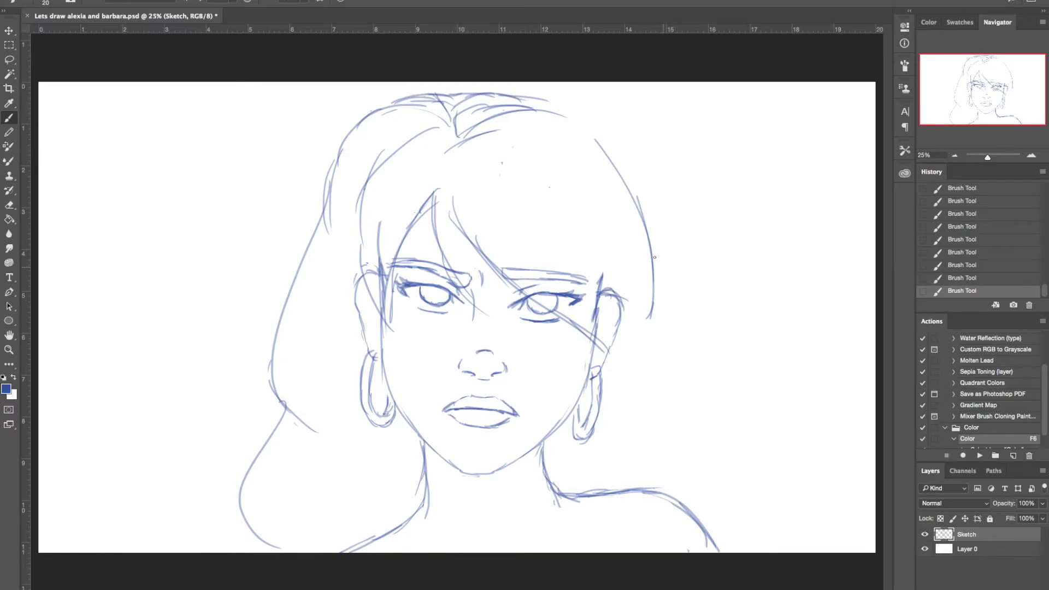
Draw the long wavy hair contour on the right from ear level down past the shoulder
left_click_drag(645, 250, 657, 420)
left_click_drag(675, 365, 692, 511)
key("ctrl+z")
mouse_move(674, 372)
left_mouse_down()
mouse_move(722, 458)
mouse_move(711, 487)
mouse_move(736, 541)
left_mouse_up()
left_click_drag(732, 508, 743, 540)
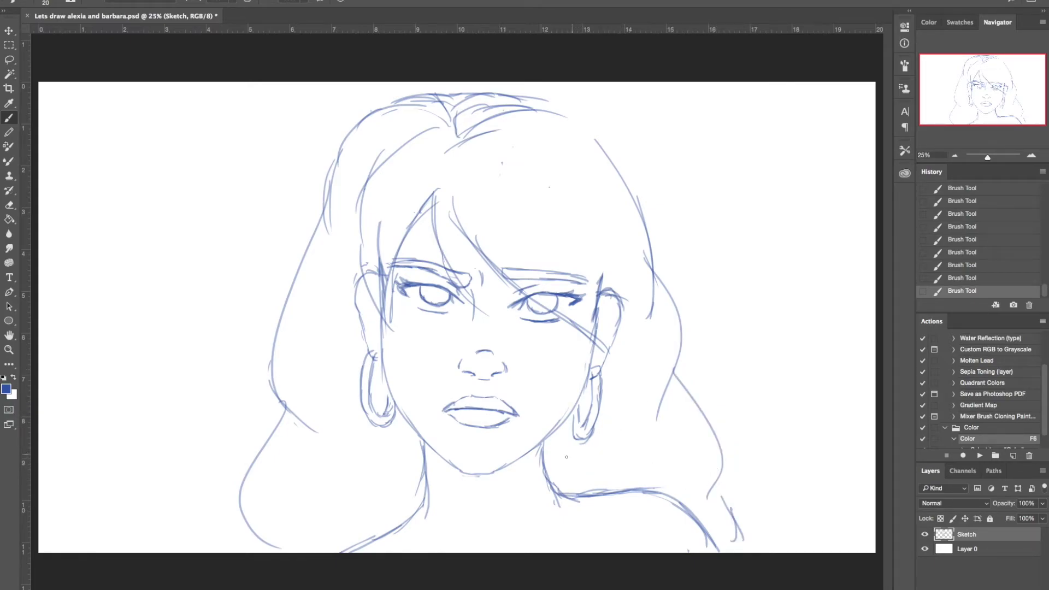
left_click_drag(568, 449, 579, 484)
key("ctrl+z")
Clean up the lower end of the left hair contour and extend it down to the canvas's lower edge
key("e")
left_click_drag(243, 516, 216, 552)
key("b")
Draw a fuller outer hair contour from the crown around the upper right side of the head
mouse_move(502, 92)
left_mouse_down()
mouse_move(586, 109)
mouse_move(651, 174)
left_mouse_up()
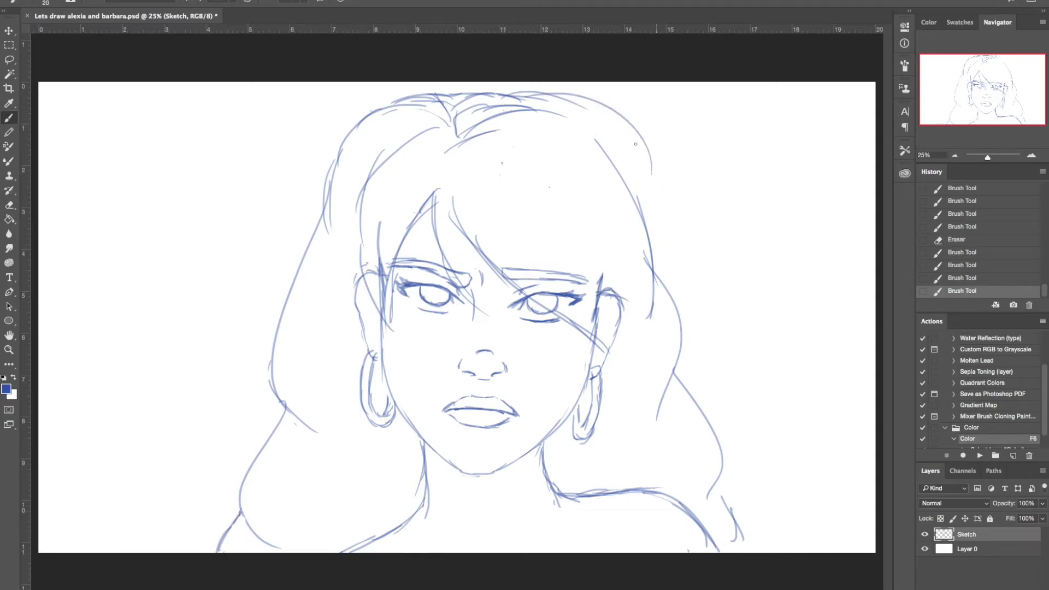
key("super+z")
left_click_drag(610, 116, 652, 182)
left_click_drag(605, 112, 665, 227)
left_click_drag(648, 172, 675, 265)
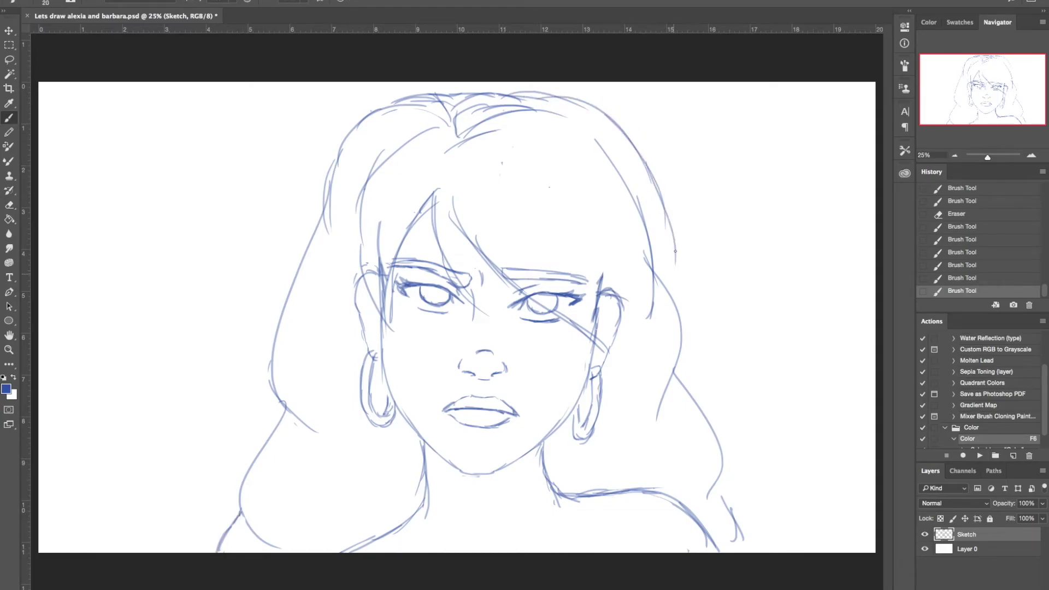
left_click_drag(668, 222, 668, 282)
Erase the old inner hair line on the right and redraw it closer to the new outer contour
key("e")
left_click_drag(633, 191, 650, 293)
key("b")
left_click_drag(612, 166, 661, 322)
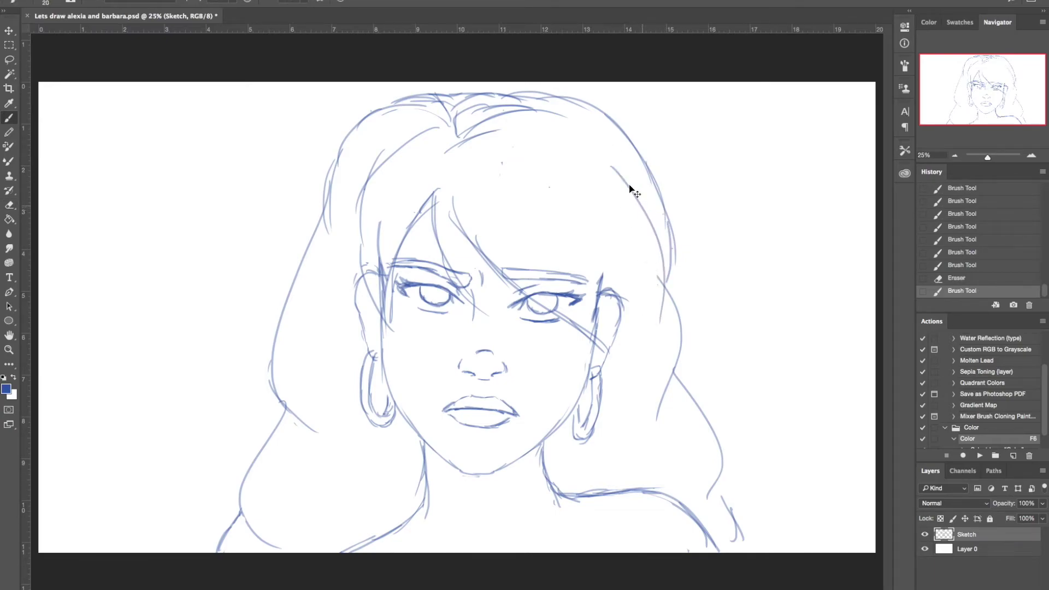
Undo the last inner hair line on the right and redraw it in overlapping strokes from the upper head down to ear level
key("ctrl+z")
left_click_drag(650, 249, 657, 273)
left_click_drag(654, 257, 658, 316)
left_click_drag(638, 210, 653, 330)
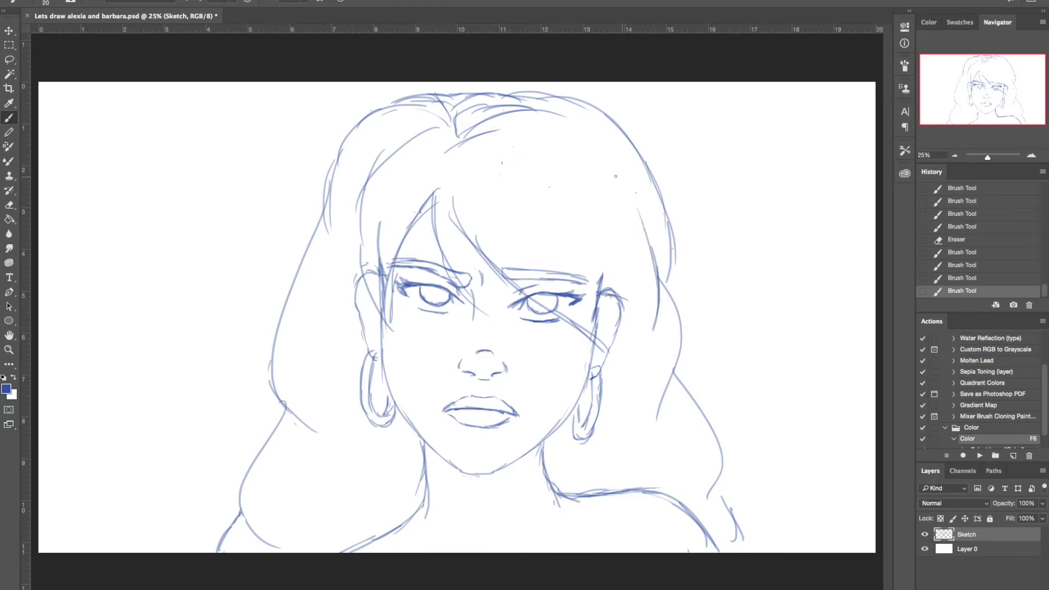
left_click_drag(606, 159, 656, 253)
left_click_drag(621, 183, 648, 227)
Clean up the outer hair contour on the right near ear level and join it to the lower wave
key("e")
mouse_move(676, 230)
left_mouse_down()
mouse_move(683, 277)
mouse_move(668, 291)
left_mouse_up()
key("b")
left_click_drag(668, 290, 680, 342)
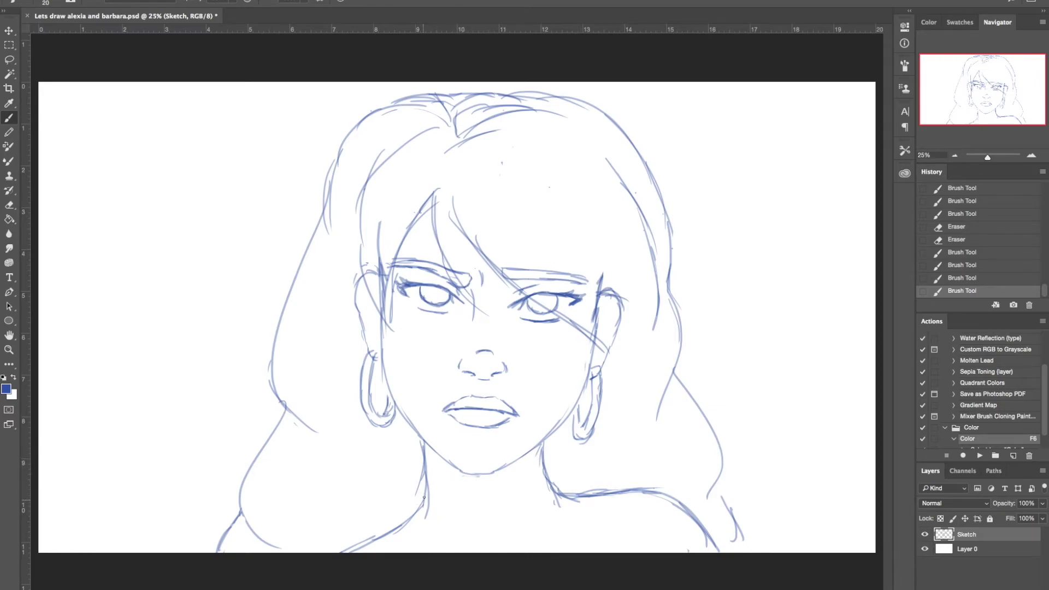
Draw neckline and collar lines from both sides of the neck base down toward the canvas's lower edge
mouse_move(424, 497)
left_mouse_down()
mouse_move(432, 505)
mouse_move(419, 506)
mouse_move(473, 552)
left_mouse_up()
left_click_drag(554, 495, 559, 536)
left_click_drag(550, 491, 560, 523)
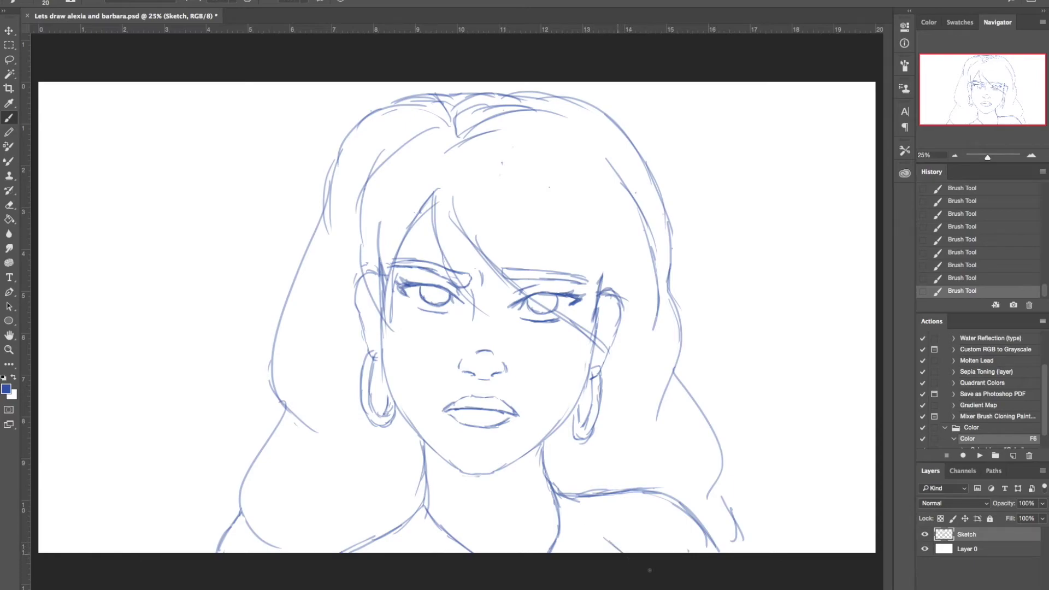
mouse_move(557, 491)
left_mouse_down()
mouse_move(608, 551)
mouse_move(567, 505)
mouse_move(640, 562)
mouse_move(557, 496)
mouse_move(609, 552)
left_mouse_up()
key("e")
key("b")
mouse_move(425, 471)
left_mouse_down()
mouse_move(410, 509)
mouse_move(420, 552)
left_mouse_up()
left_click_drag(418, 528, 420, 553)
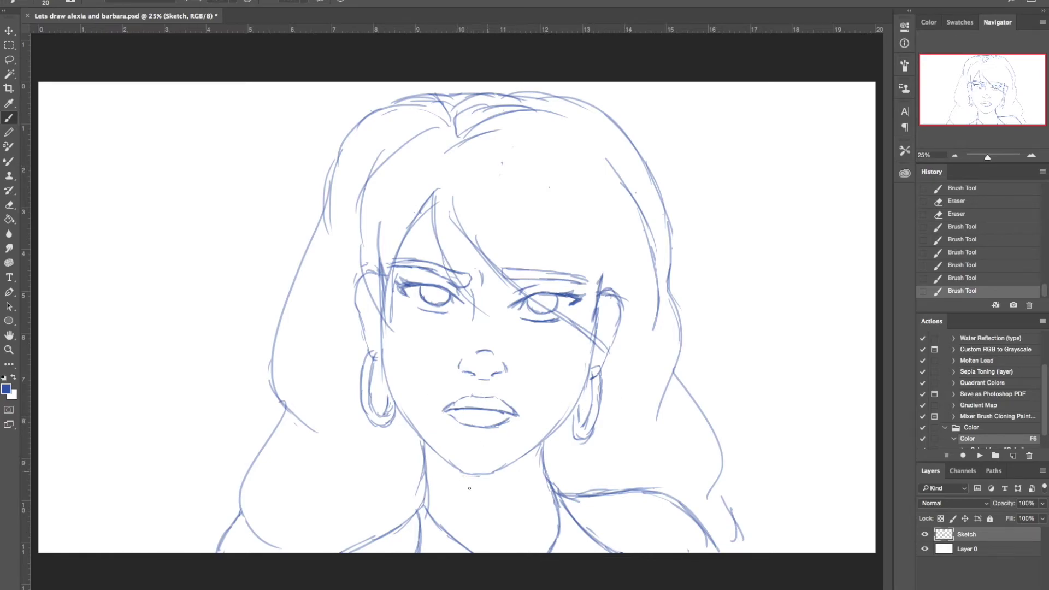
Clean up the neck edges and sketch two slanted neck muscle lines converging toward the throat
key("e")
left_click_drag(417, 452, 459, 472)
left_click_drag(564, 478, 553, 487)
key("b")
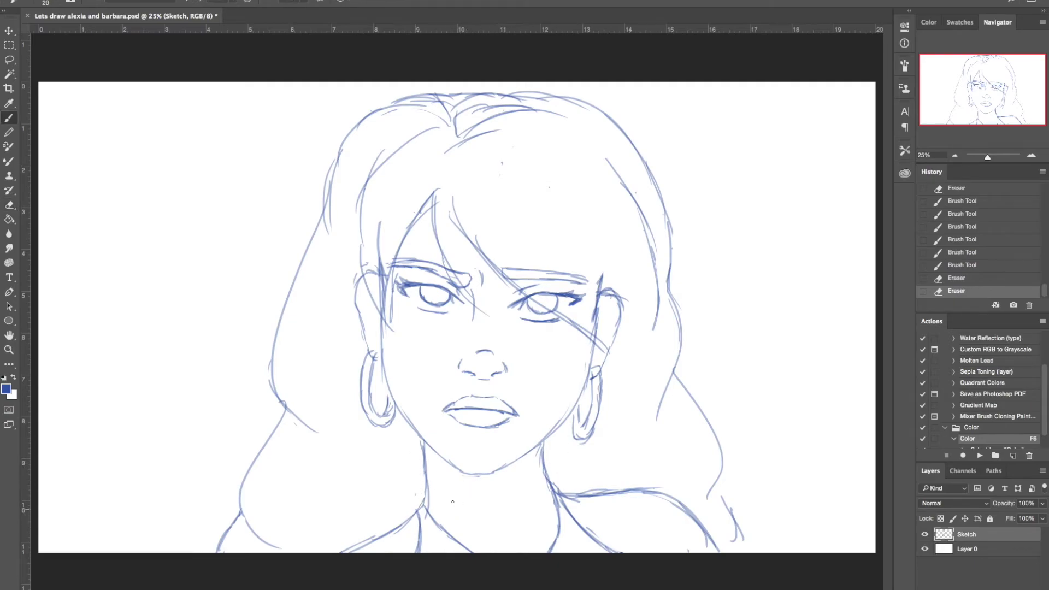
mouse_move(445, 479)
left_mouse_down()
mouse_move(485, 542)
mouse_move(523, 533)
mouse_move(535, 510)
left_mouse_up()
left_click(485, 535)
left_click(516, 549)
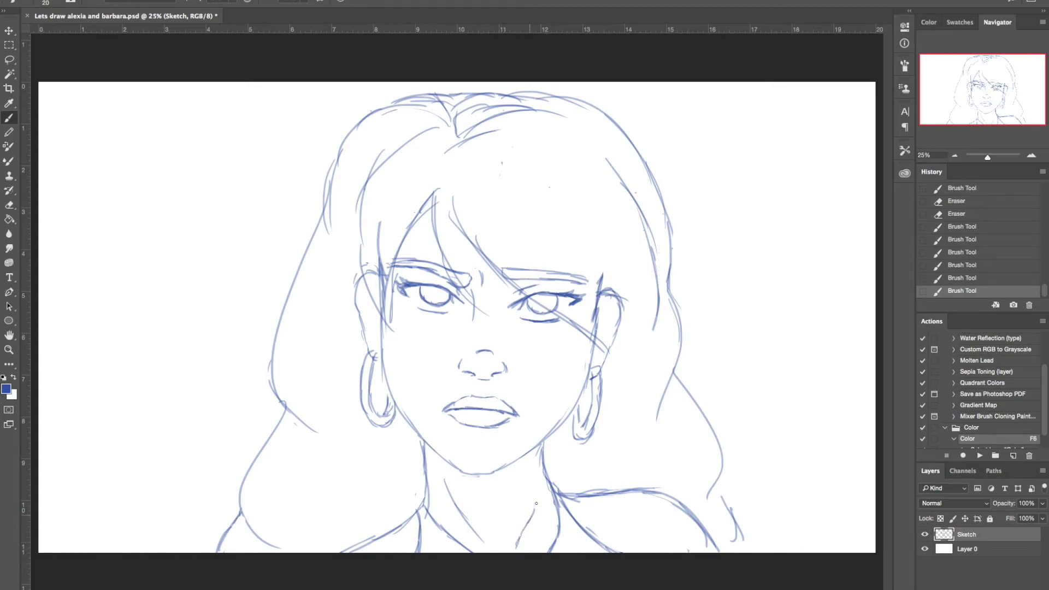
left_click(551, 485)
Draw a pointed side lock of hair falling from the temple over the ear on the right
left_click_drag(605, 285, 607, 338)
mouse_move(598, 230)
left_mouse_down()
mouse_move(621, 351)
mouse_move(604, 284)
mouse_move(624, 349)
left_mouse_up()
key("e")
key("b")
left_click_drag(594, 189, 623, 352)
mouse_move(625, 349)
left_mouse_down()
mouse_move(575, 323)
mouse_move(622, 375)
left_mouse_up()
left_click_drag(619, 280, 627, 366)
left_click_drag(608, 229, 616, 280)
key("e")
left_click_drag(511, 278, 569, 318)
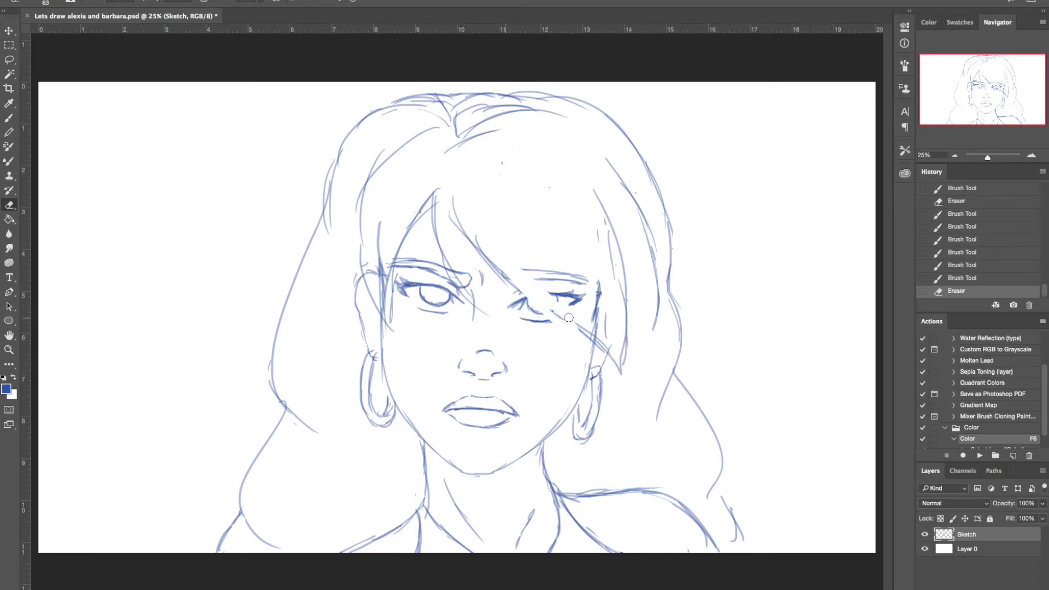
key("super+z")
mouse_move(519, 276)
left_mouse_down()
mouse_move(581, 318)
mouse_move(568, 298)
mouse_move(522, 281)
mouse_move(582, 279)
mouse_move(598, 324)
mouse_move(549, 268)
mouse_move(586, 299)
mouse_move(550, 270)
mouse_move(588, 376)
left_mouse_up()
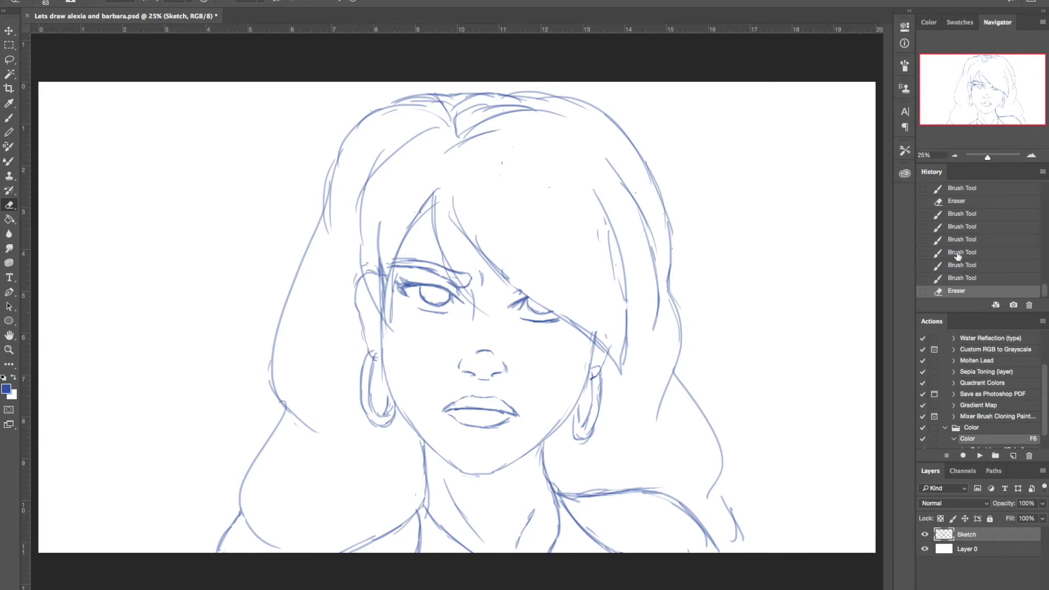
left_click(958, 278)
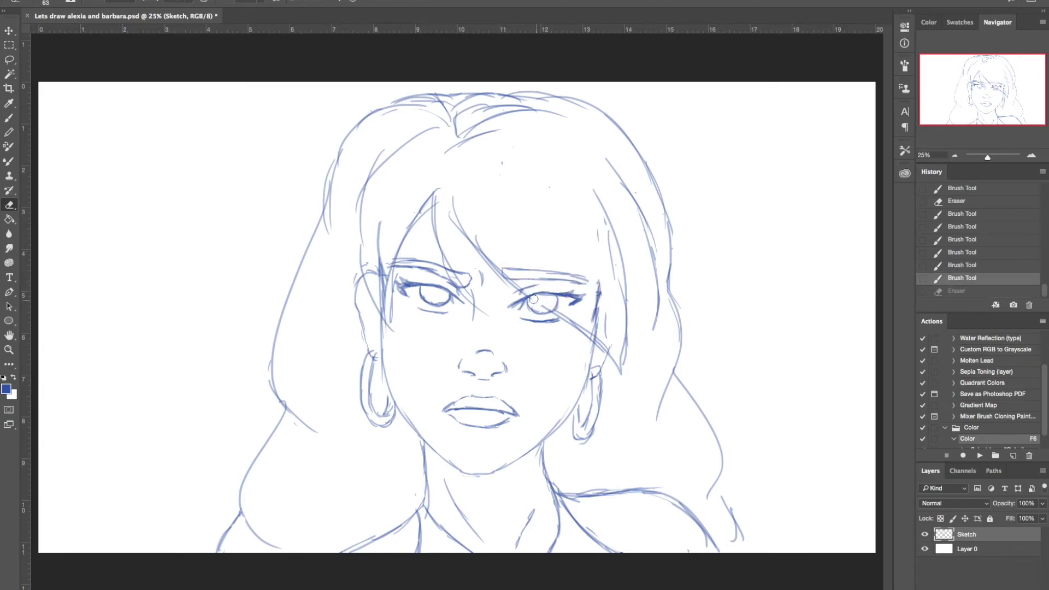
Erase the old fringe line crossing the forehead, the eye on the right and the cheek
left_click(565, 316)
left_click_drag(565, 315, 588, 334)
left_click_drag(601, 345, 581, 319)
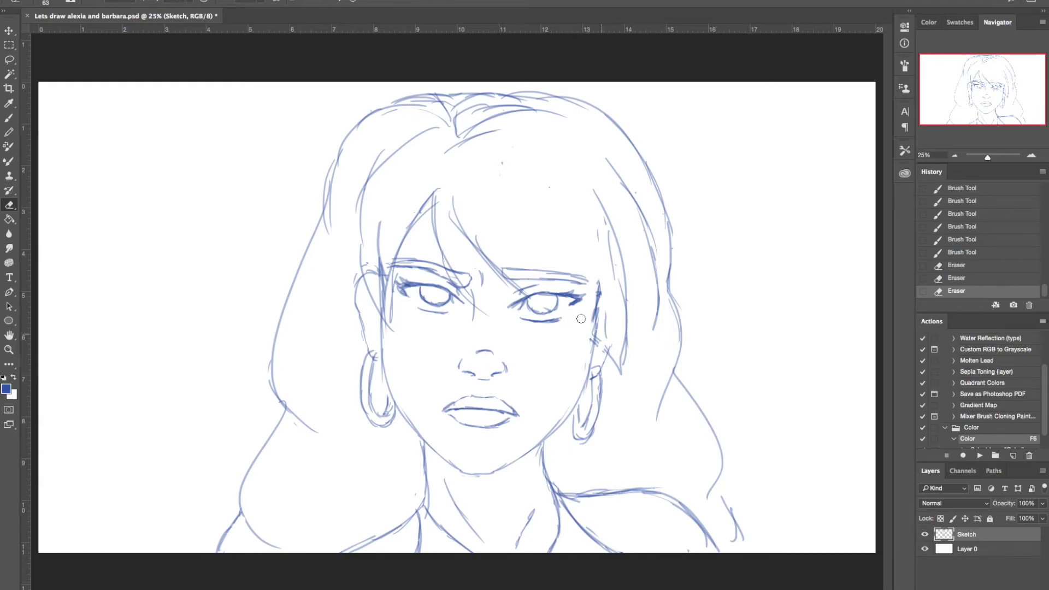
left_click_drag(511, 285, 499, 277)
left_click_drag(463, 225, 495, 270)
Redraw the fringe sweeping from the forehead across the right eye to the side lock, adding strands between the eyes
key("b")
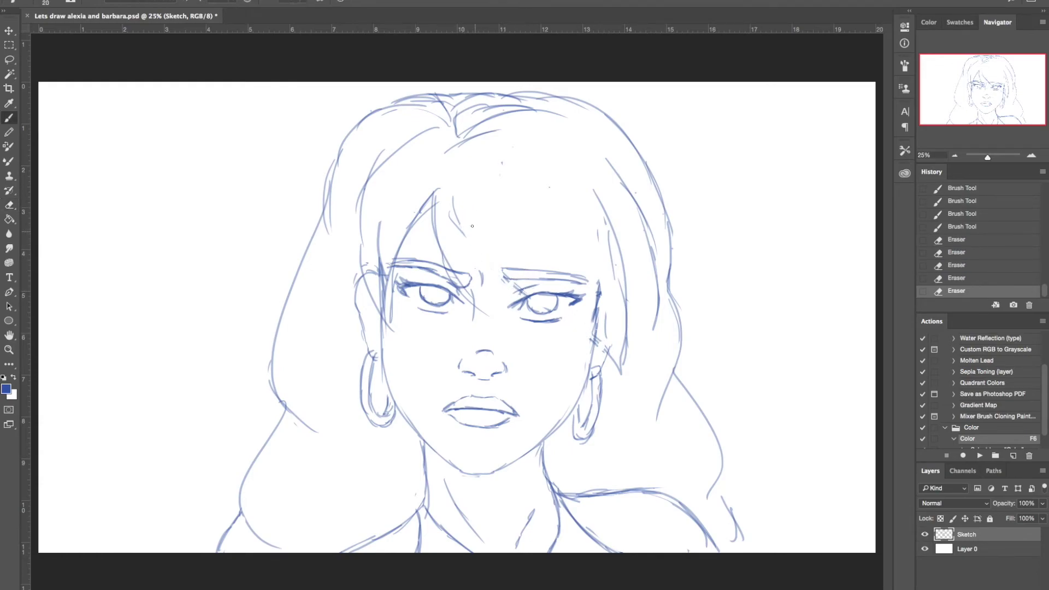
left_click_drag(455, 186, 617, 366)
mouse_move(513, 263)
left_mouse_down()
mouse_move(485, 247)
mouse_move(511, 327)
left_mouse_up()
left_click_drag(470, 234, 491, 300)
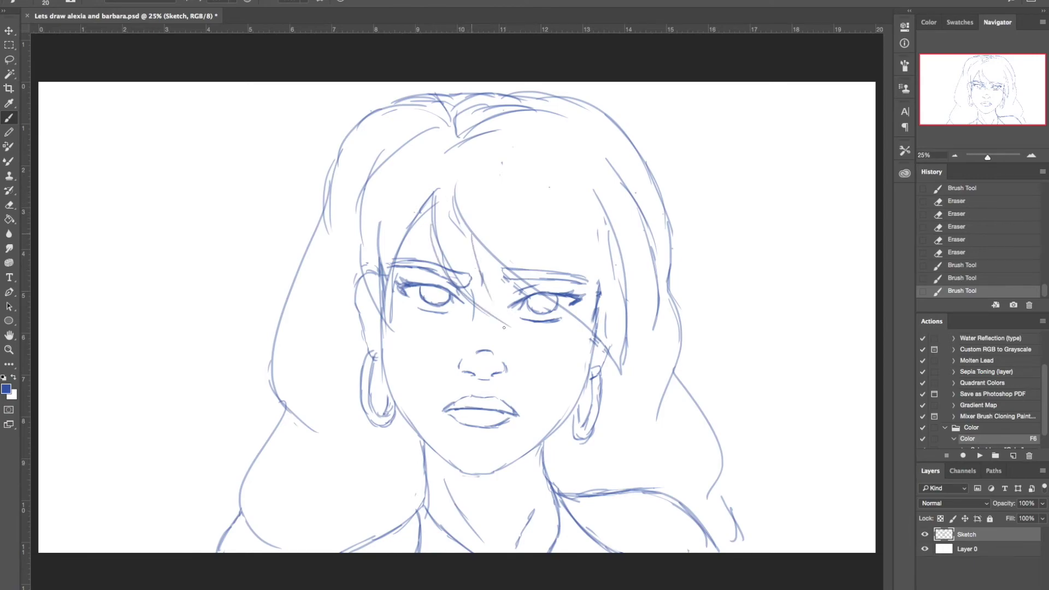
mouse_move(473, 239)
left_mouse_down()
mouse_move(491, 306)
mouse_move(516, 330)
mouse_move(591, 324)
left_mouse_up()
left_click_drag(454, 198, 594, 322)
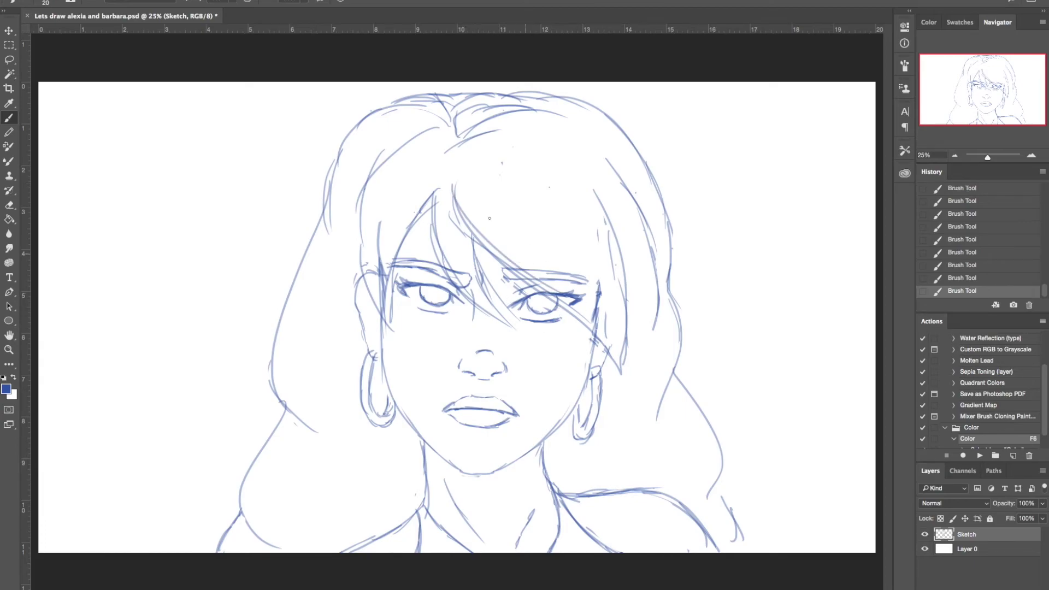
left_click_drag(436, 191, 431, 271)
Erase the rough strands above the nose bridge and redraw the centre fringe strands more cleanly
key("e")
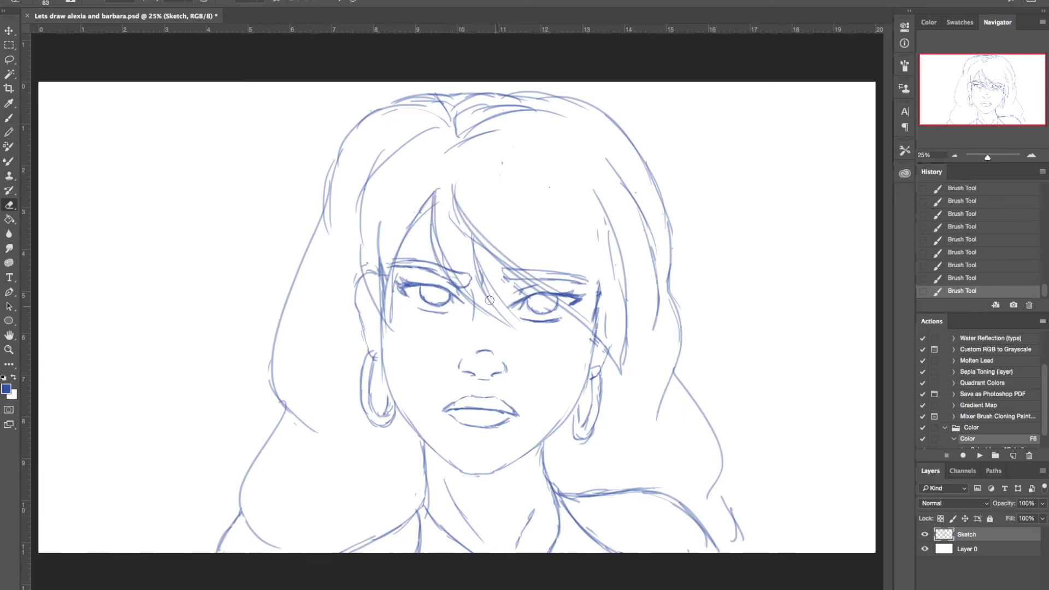
left_click_drag(490, 300, 479, 265)
key("b")
left_click_drag(468, 221, 509, 299)
mouse_move(485, 246)
left_mouse_down()
mouse_move(509, 299)
mouse_move(455, 211)
mouse_move(505, 295)
left_mouse_up()
key("e")
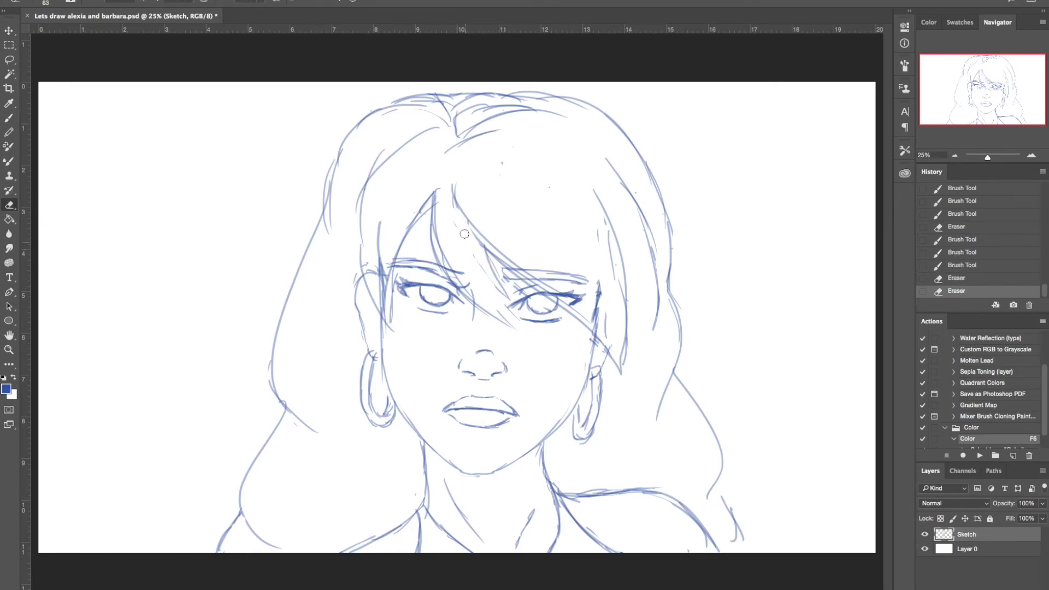
key("b")
left_click_drag(465, 212, 506, 318)
Try thinning out the centre fringe strands, and revert the sketch to the state before those erasures
key("e")
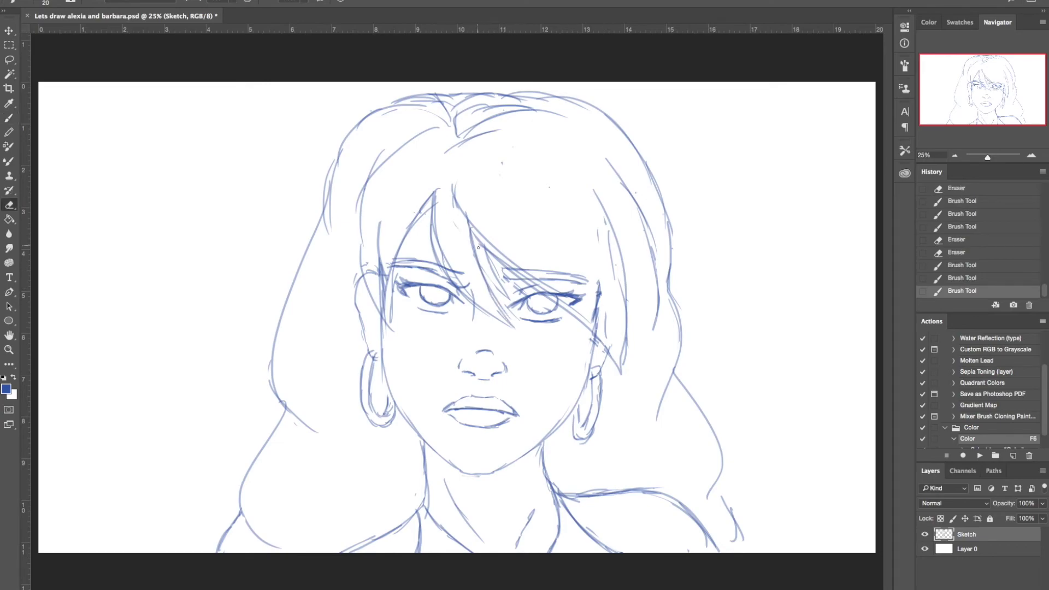
mouse_move(468, 234)
left_mouse_down()
mouse_move(481, 256)
mouse_move(452, 200)
mouse_move(450, 262)
mouse_move(468, 279)
mouse_move(453, 273)
left_mouse_up()
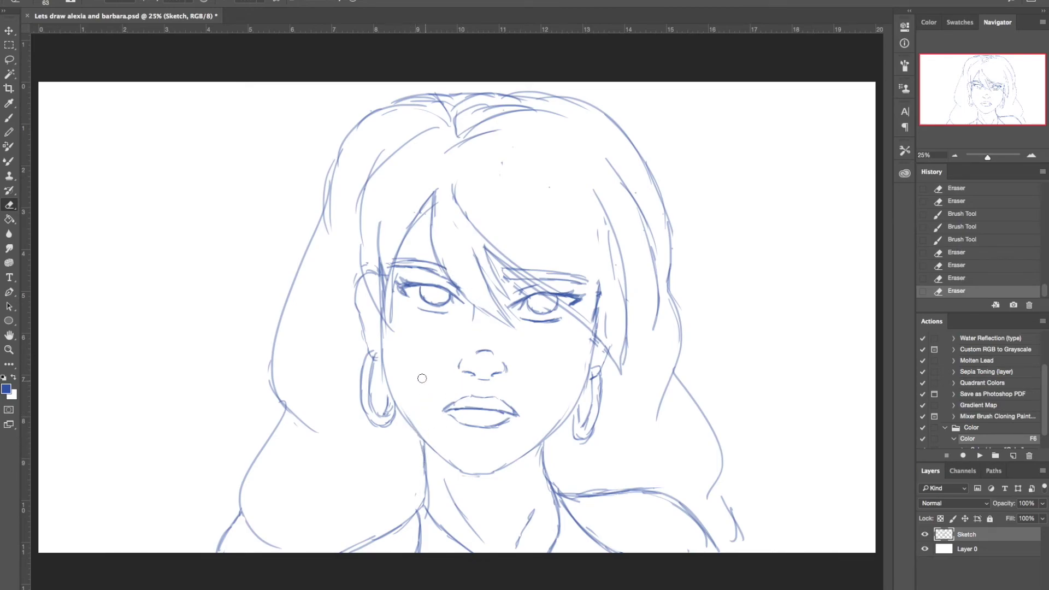
key("b")
left_click(962, 201)
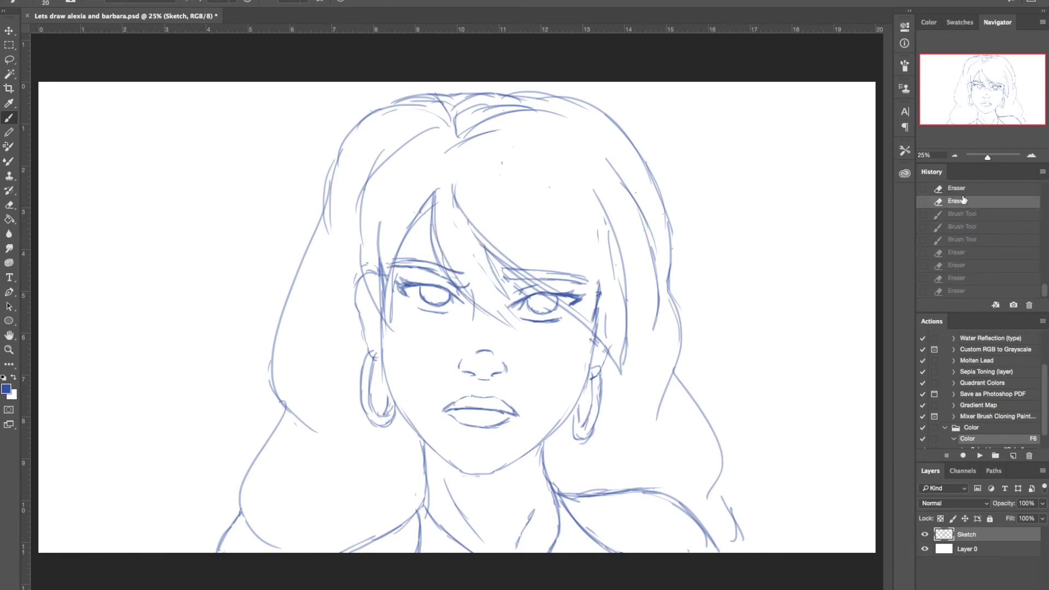
left_click_drag(1043, 288, 1044, 283)
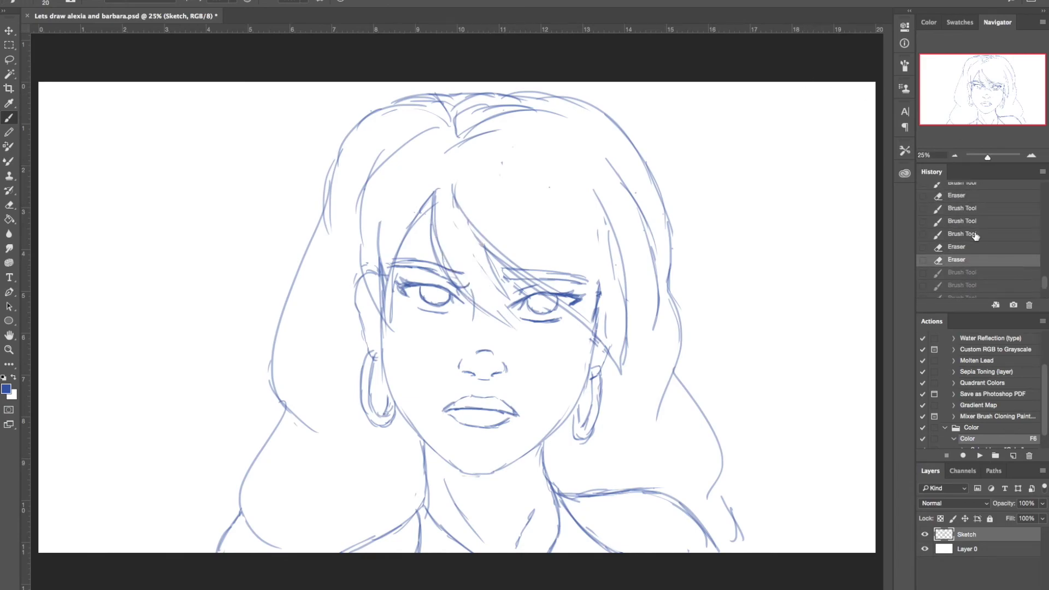
left_click(977, 234)
left_click(983, 207)
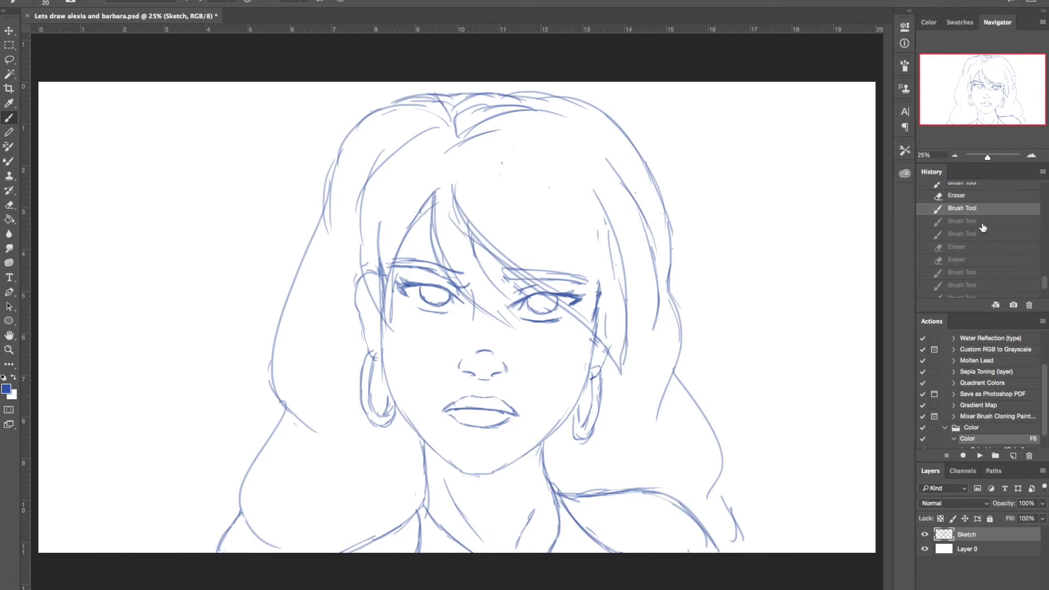
left_click(984, 224)
left_click(984, 272)
left_click(984, 284)
Erase the fringe strand running from the forehead over the left brow's inner end to the nose bridge
key("e")
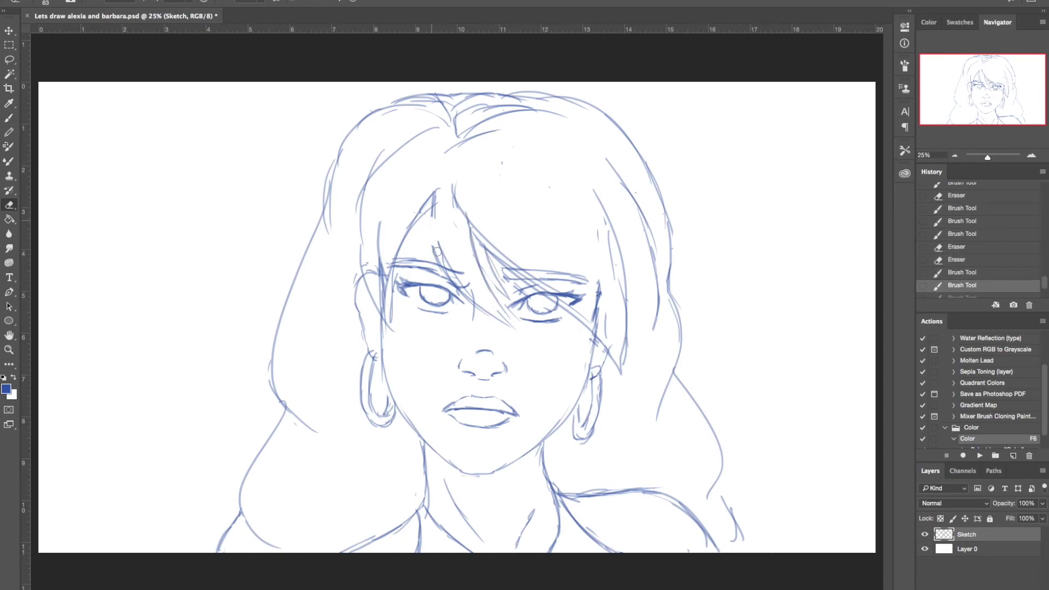
left_click_drag(438, 252, 441, 257)
left_click_drag(463, 297, 470, 307)
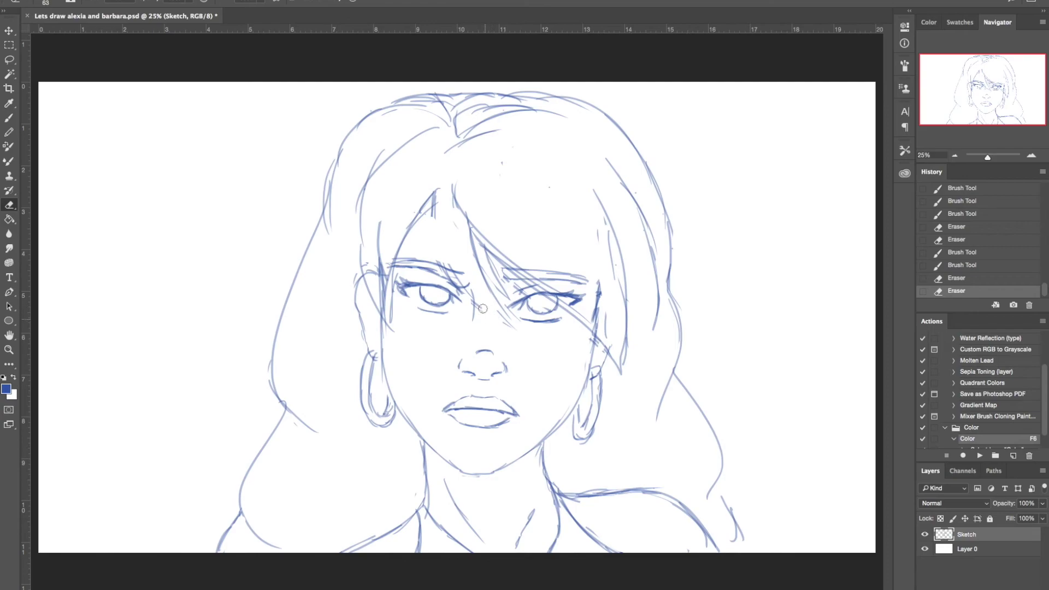
mouse_move(447, 270)
left_mouse_down()
mouse_move(460, 286)
mouse_move(476, 281)
mouse_move(479, 315)
mouse_move(470, 305)
mouse_move(505, 326)
left_mouse_up()
key("b")
key("e")
key("b")
Draw new curved fringe strands from the forehead's hair parting down to the inner end of the left brow
left_click_drag(424, 198, 475, 279)
left_click_drag(432, 235, 473, 282)
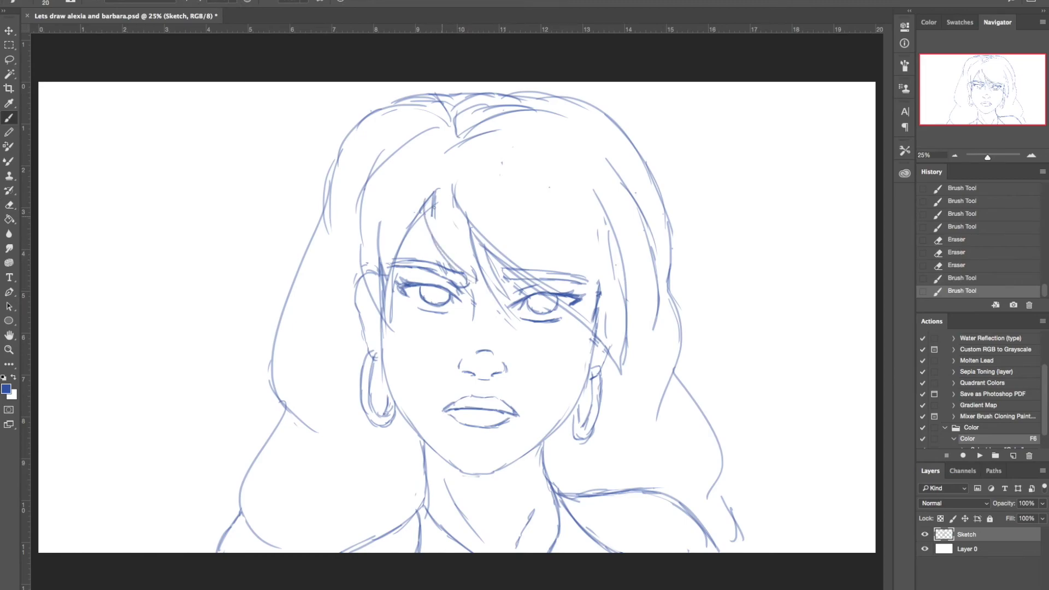
left_click_drag(437, 188, 472, 280)
left_click_drag(440, 232, 495, 317)
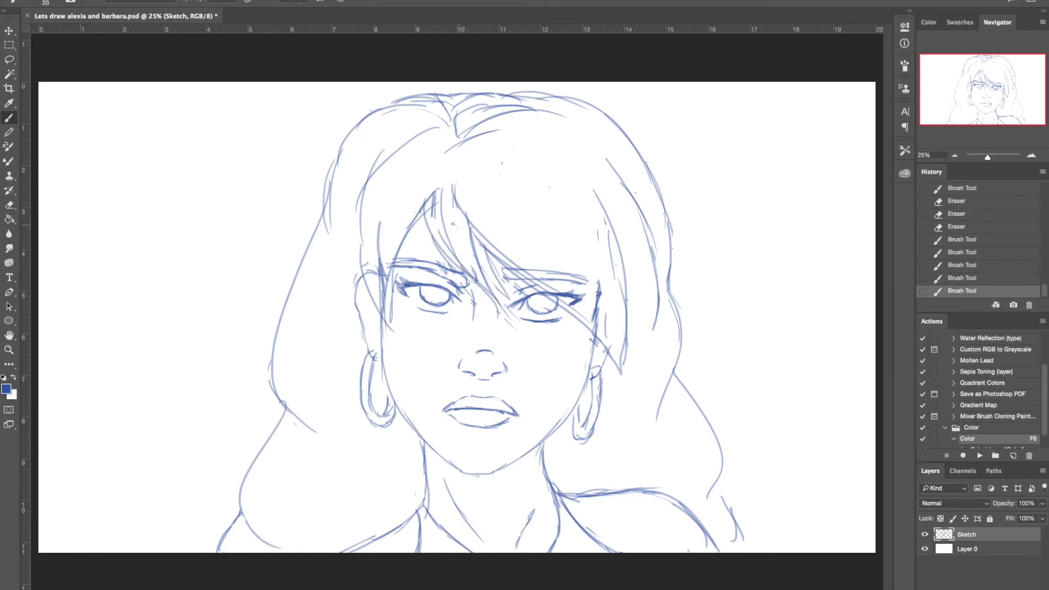
mouse_move(459, 195)
left_mouse_down()
mouse_move(463, 267)
mouse_move(440, 182)
left_mouse_up()
Rework the strand beside the right eye's inner corner and erase the crowded upper fringe lines on the forehead
key("e")
mouse_move(500, 272)
left_mouse_down()
mouse_move(471, 205)
mouse_move(465, 226)
mouse_move(508, 295)
left_mouse_up()
key("b")
left_click_drag(482, 229, 505, 283)
key("e")
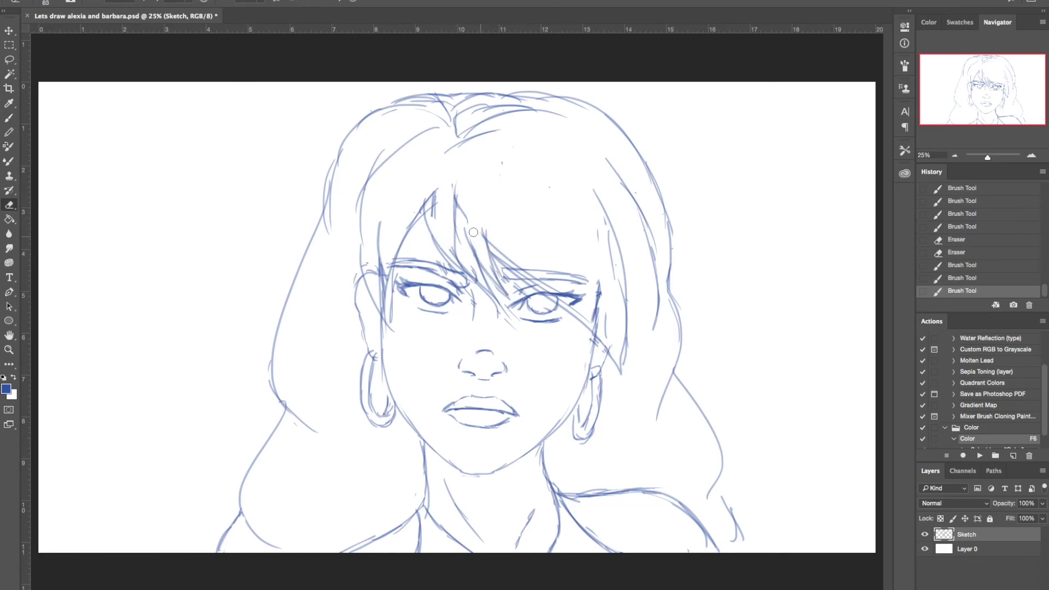
mouse_move(477, 237)
left_mouse_down()
mouse_move(455, 192)
mouse_move(450, 212)
mouse_move(433, 218)
left_mouse_up()
key("b")
key("e")
key("b")
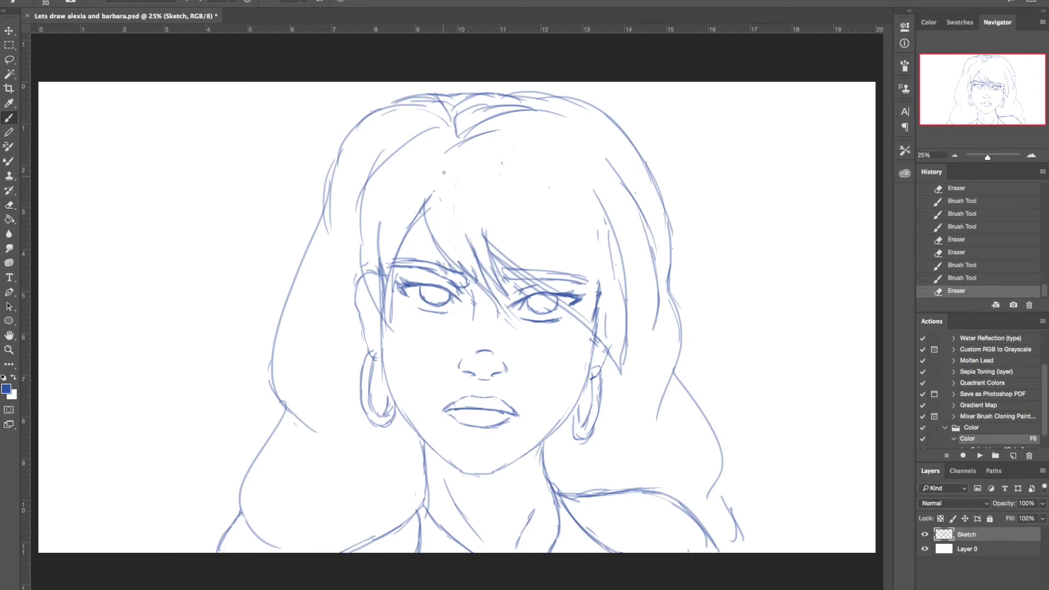
Redraw the upper fringe line from the parting toward the right eye and erase the overlapping strand ends
left_click_drag(443, 182, 466, 236)
mouse_move(450, 199)
left_mouse_down()
mouse_move(503, 293)
mouse_move(486, 265)
left_mouse_up()
key("e")
key("b")
mouse_move(462, 228)
left_mouse_down()
mouse_move(495, 273)
mouse_move(525, 278)
left_mouse_up()
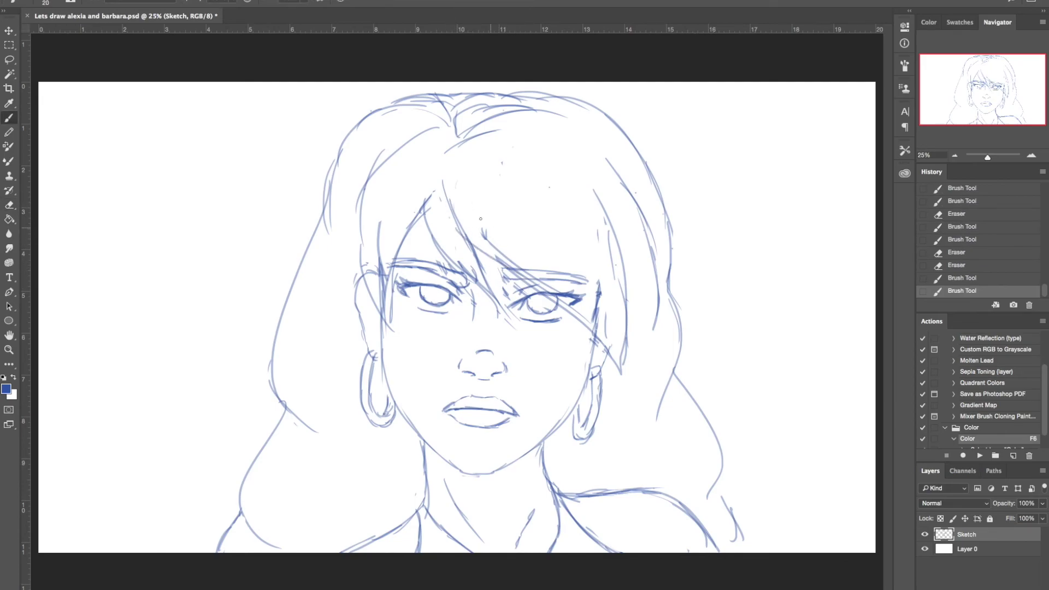
key("e")
left_click_drag(480, 222, 502, 254)
key("b")
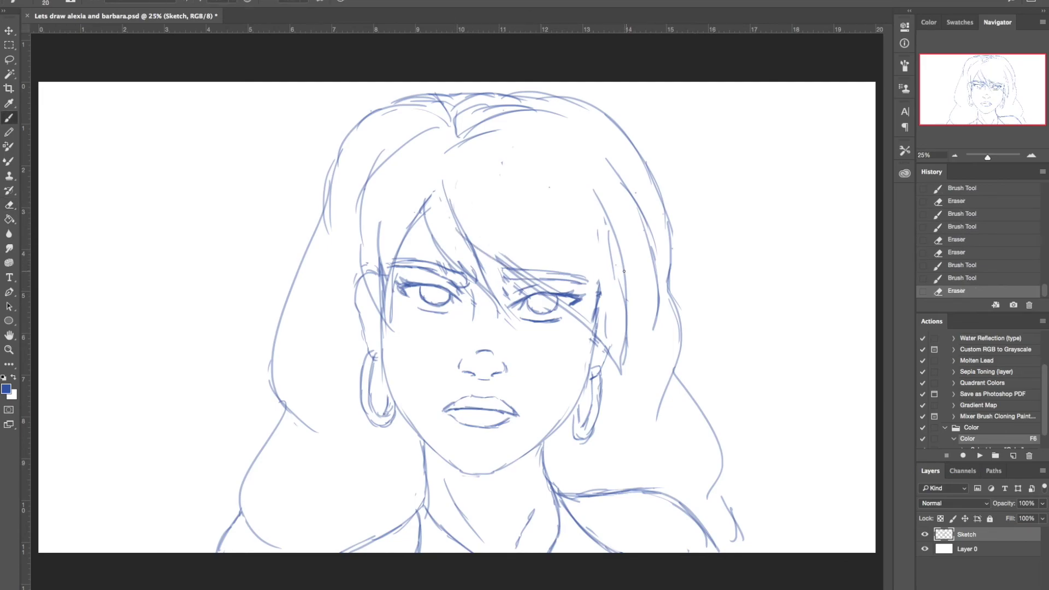
Erase most of the side lock on the right along with the outer ends of the adjacent eyebrow and eye
key("e")
mouse_move(605, 224)
left_mouse_down()
mouse_move(620, 352)
mouse_move(589, 187)
left_mouse_up()
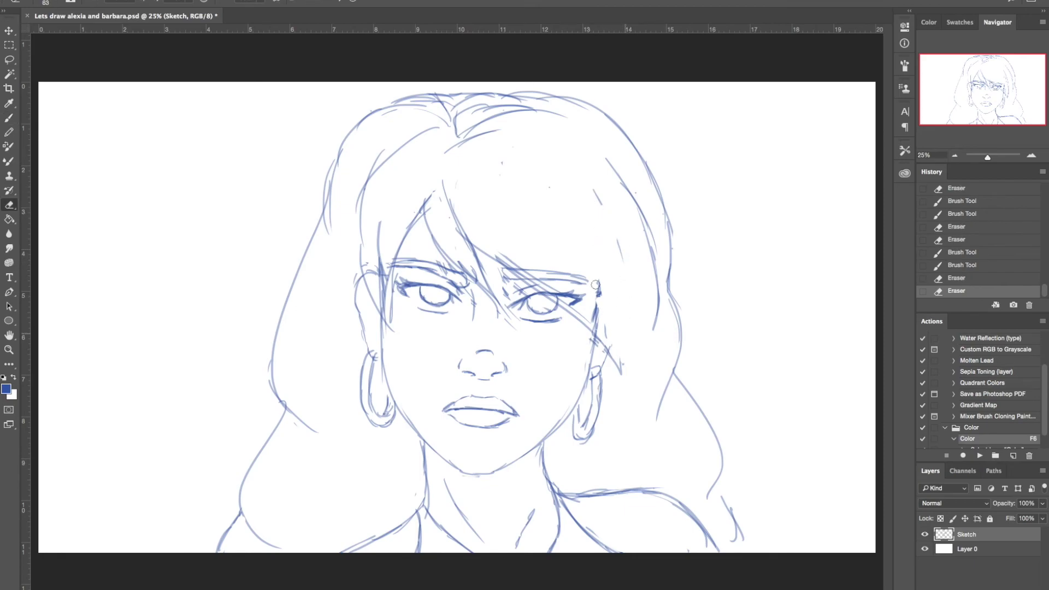
mouse_move(595, 311)
left_mouse_down()
mouse_move(536, 252)
mouse_move(573, 291)
mouse_move(562, 265)
mouse_move(574, 266)
left_mouse_up()
key("b")
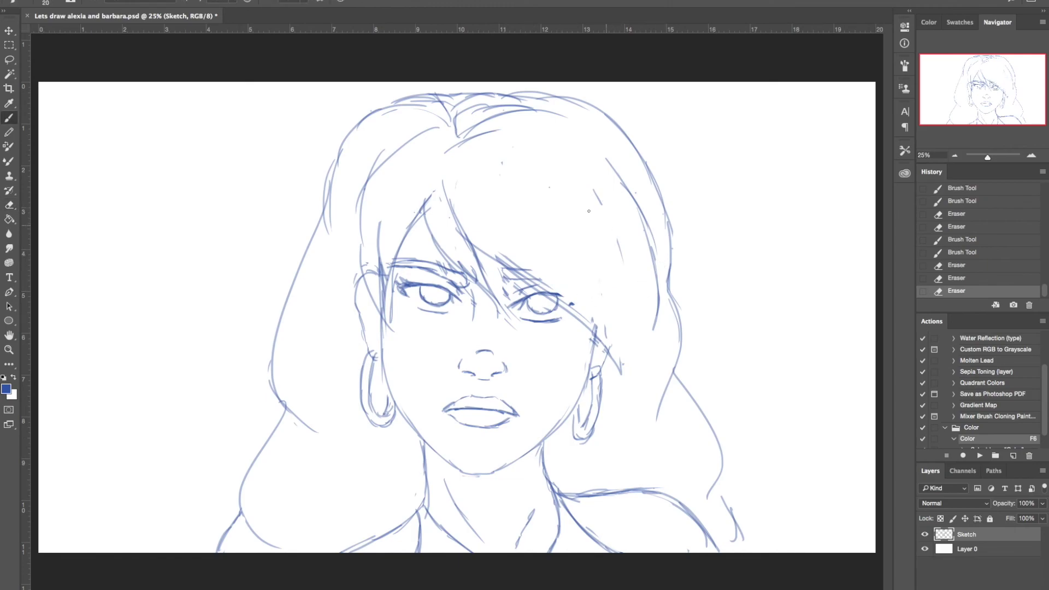
Redraw the outer eyebrow, the upper lash corner and the face edge beside the eye on the right
left_click_drag(533, 271, 590, 282)
left_click_drag(600, 280, 594, 326)
mouse_move(584, 297)
left_mouse_down()
mouse_move(544, 295)
mouse_move(581, 293)
left_mouse_up()
left_click_drag(574, 304, 589, 294)
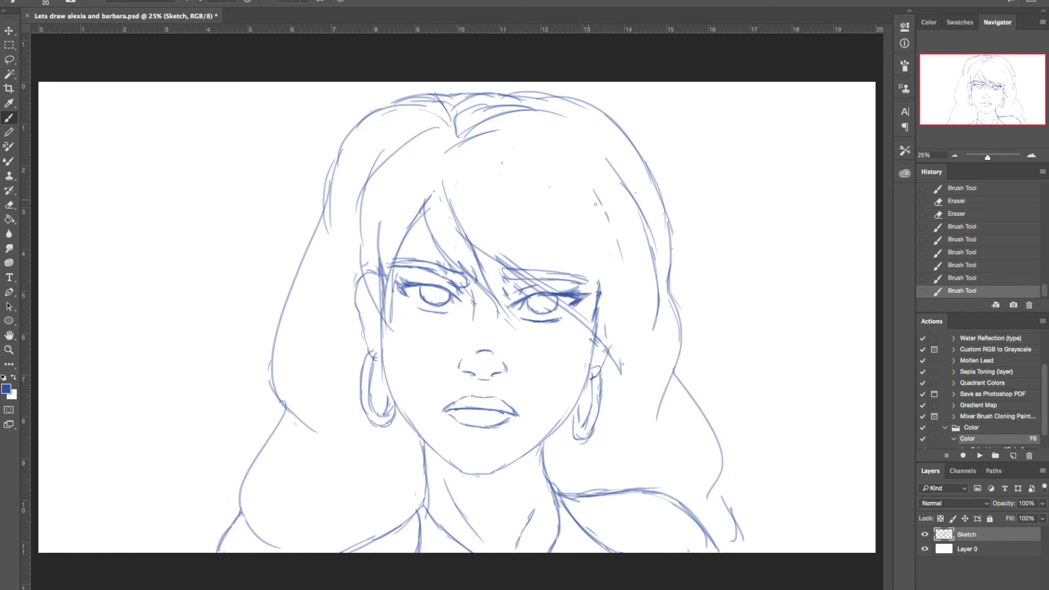
Erase the leftover side lock marks near the right temple and open small gaps in the right hair contours
key("e")
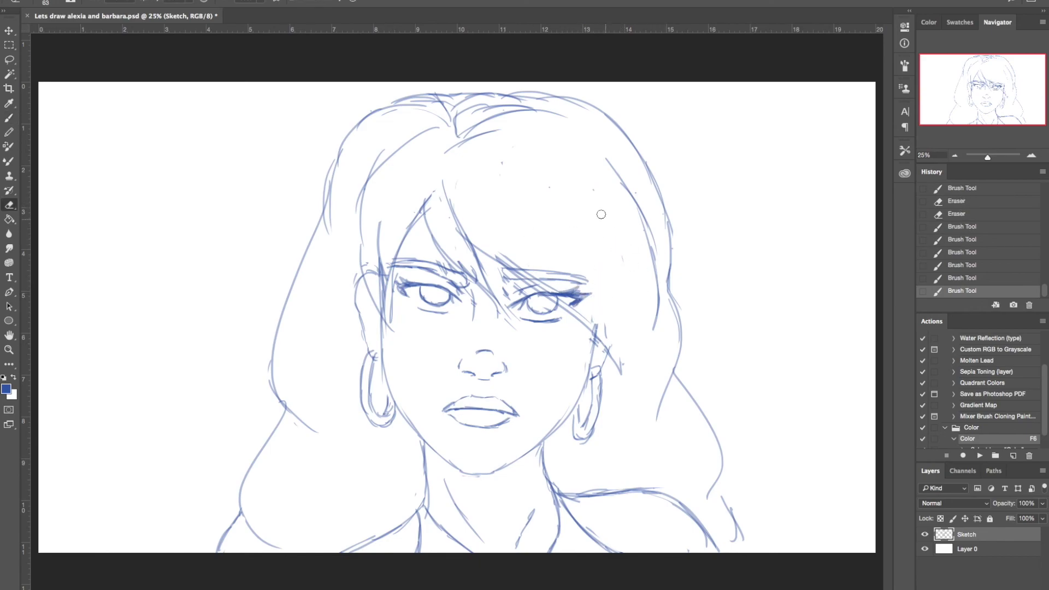
left_click_drag(622, 257, 678, 300)
left_click(685, 368)
key("b")
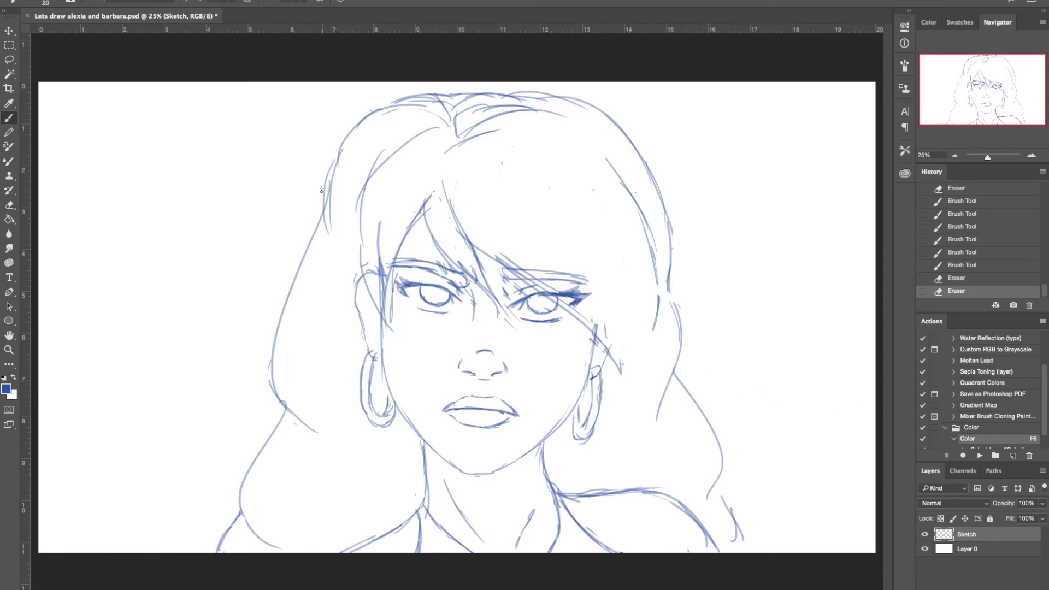
Lasso the outer hair around the head, warp its upper left contour outward for more volume, and apply the transform
key("l")
mouse_move(173, 340)
left_mouse_down()
mouse_move(185, 544)
mouse_move(314, 468)
mouse_move(316, 262)
mouse_move(365, 159)
mouse_move(460, 107)
mouse_move(544, 106)
mouse_move(659, 196)
mouse_move(669, 401)
mouse_move(728, 201)
mouse_move(250, 309)
left_mouse_up()
key("ctrl+t")
right_click(552, 183)
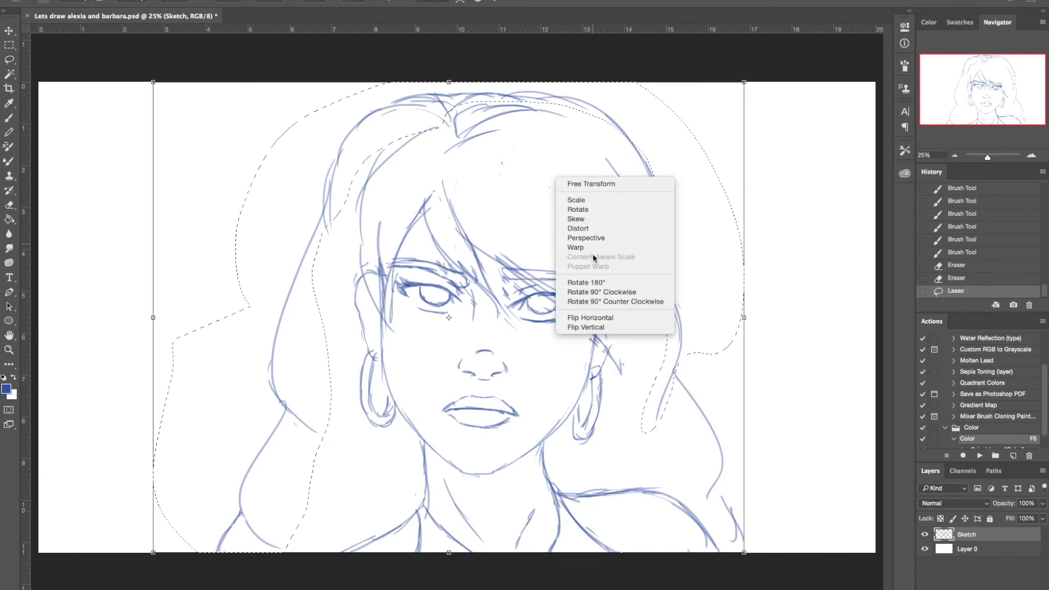
left_click(364, 189)
mouse_move(328, 194)
left_mouse_down()
mouse_move(312, 205)
mouse_move(319, 166)
left_mouse_up()
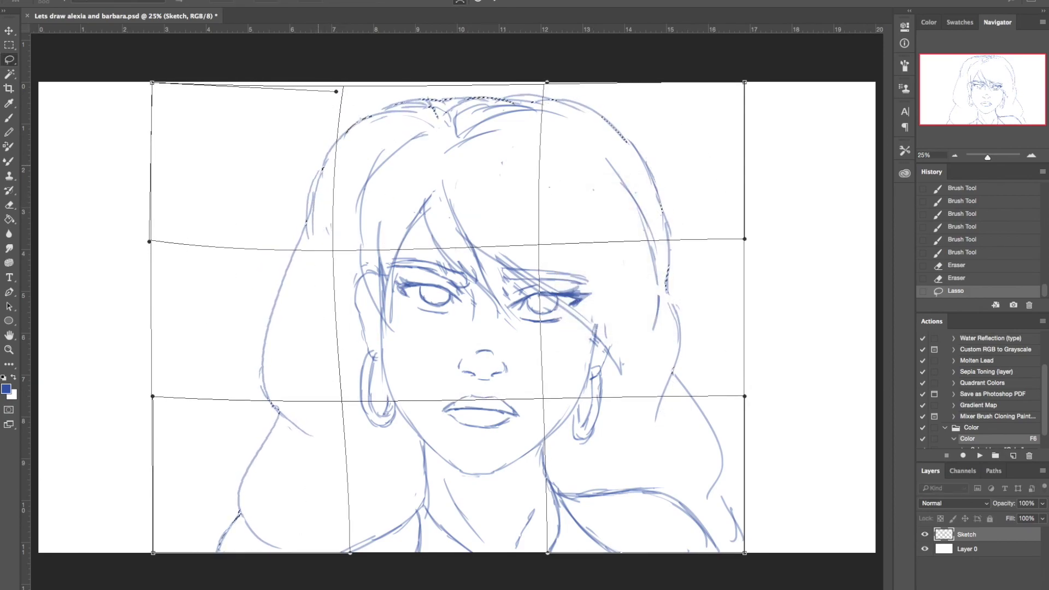
key("Return")
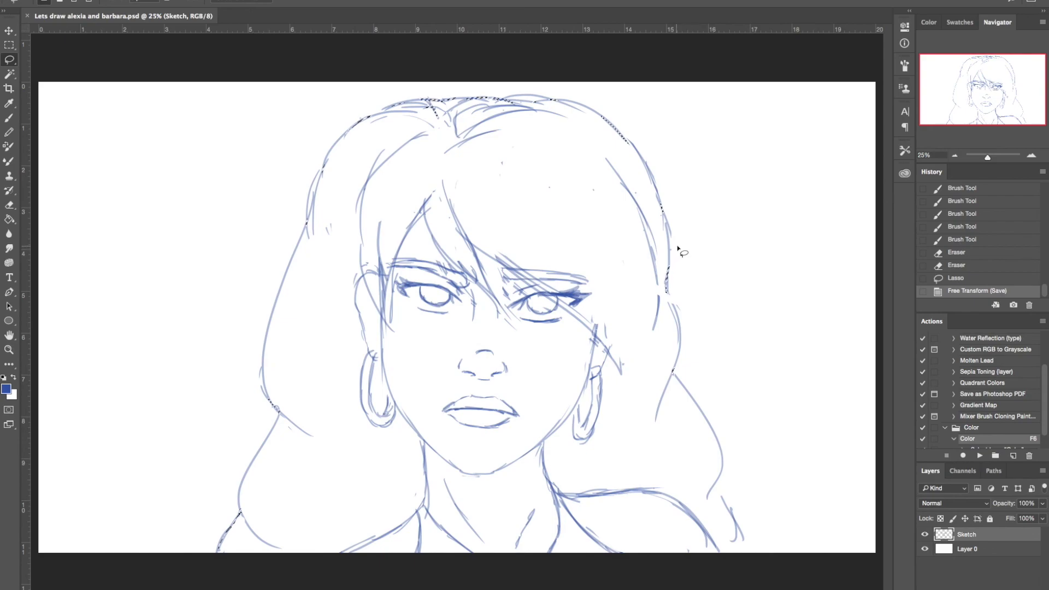